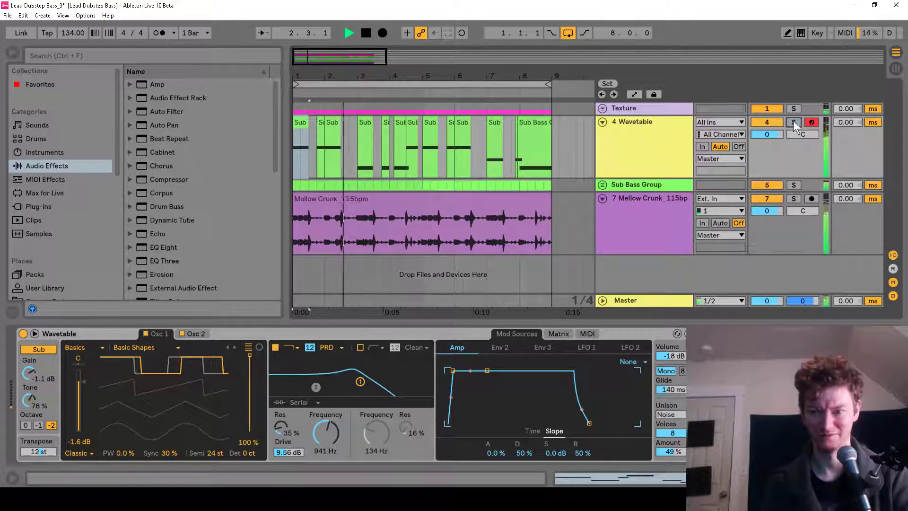
Step: Stop playback and delete the existing Wavetable instrument from track 4
key(space)
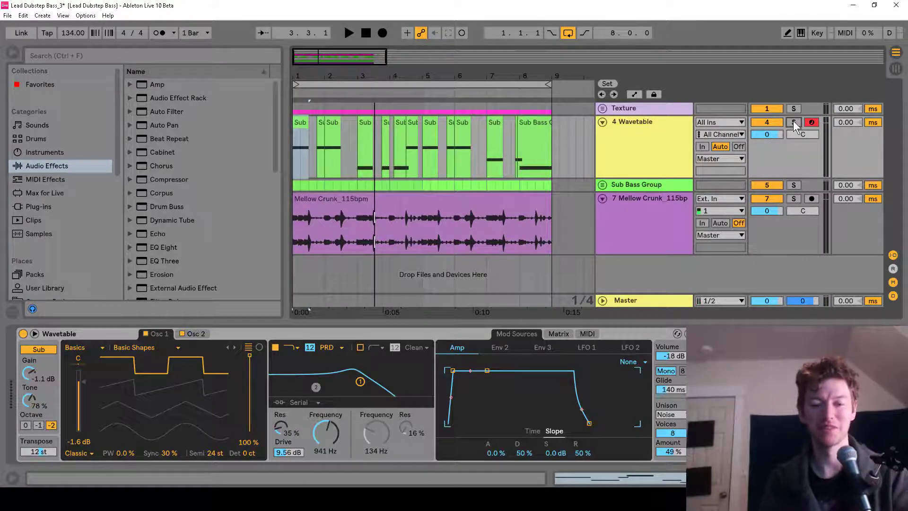
click(87, 335)
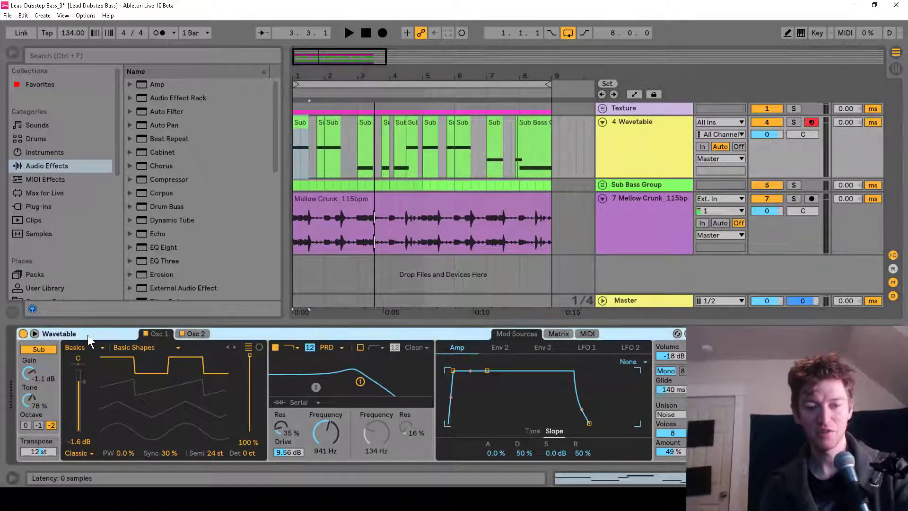
key(Delete)
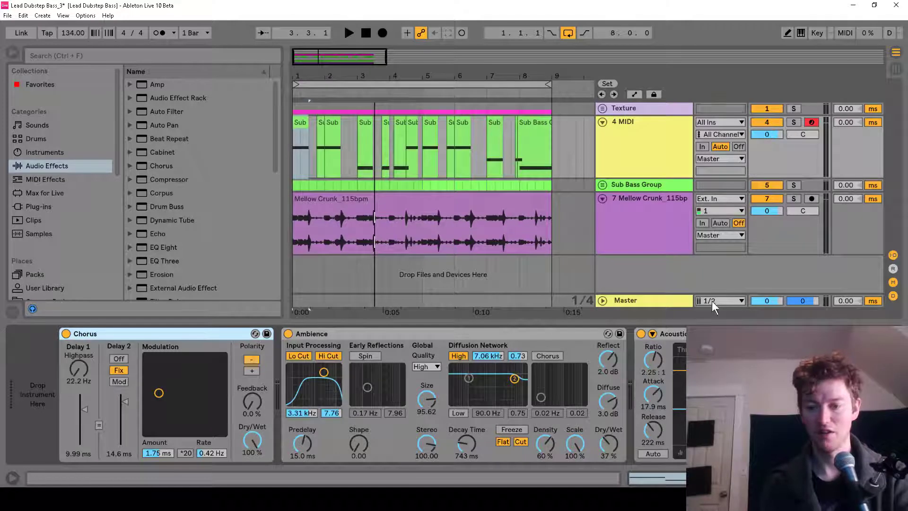
Step: Turn off the Chorus, Ambience and Acoustic effects on the track and collapse all three devices
click(66, 333)
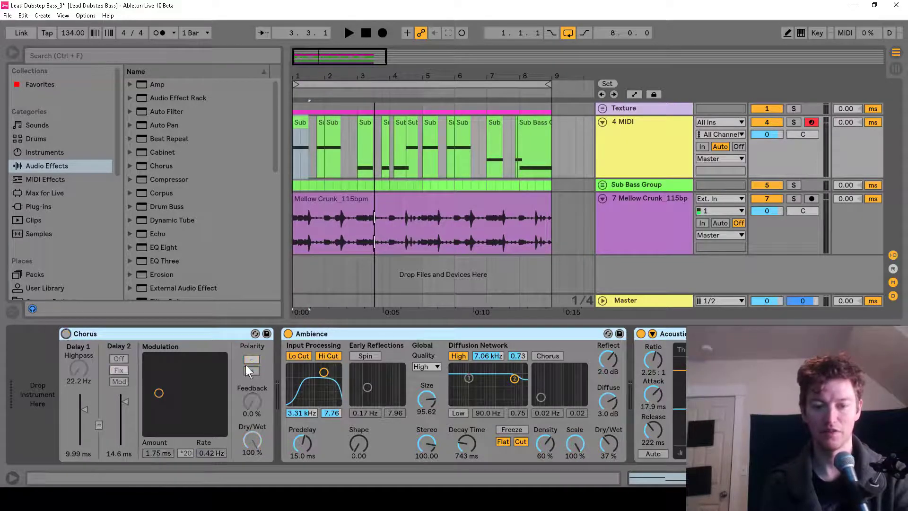
click(288, 333)
double_click(645, 334)
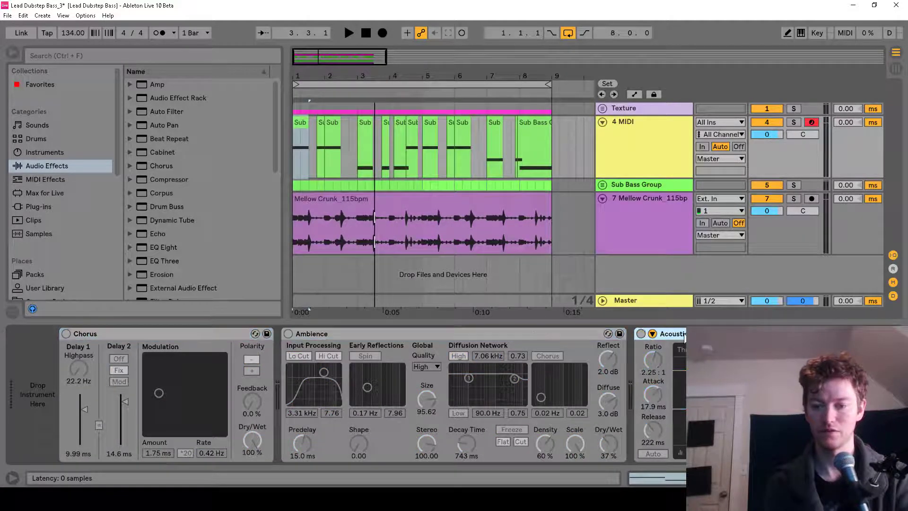
double_click(505, 334)
click(152, 335)
double_click(152, 339)
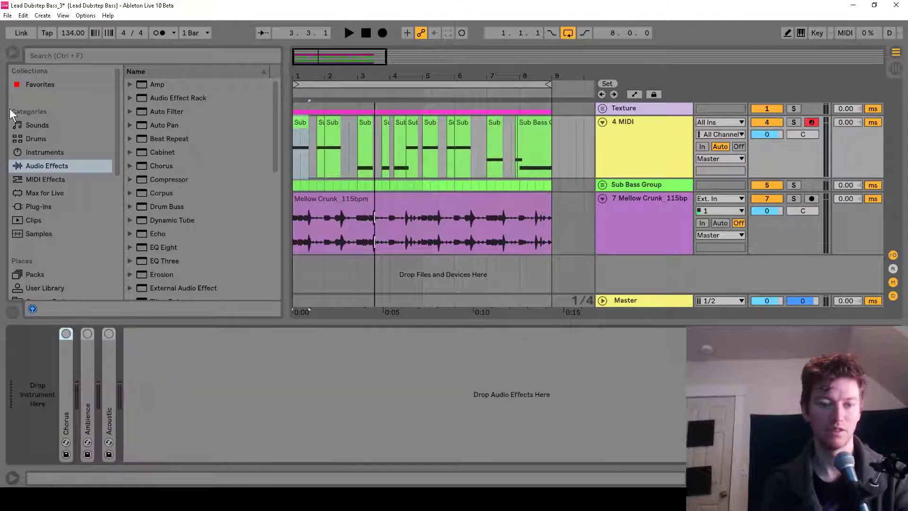
Step: Load a default Wavetable instrument onto track 4, expand its full editor and narrow the browser to make room
click(48, 153)
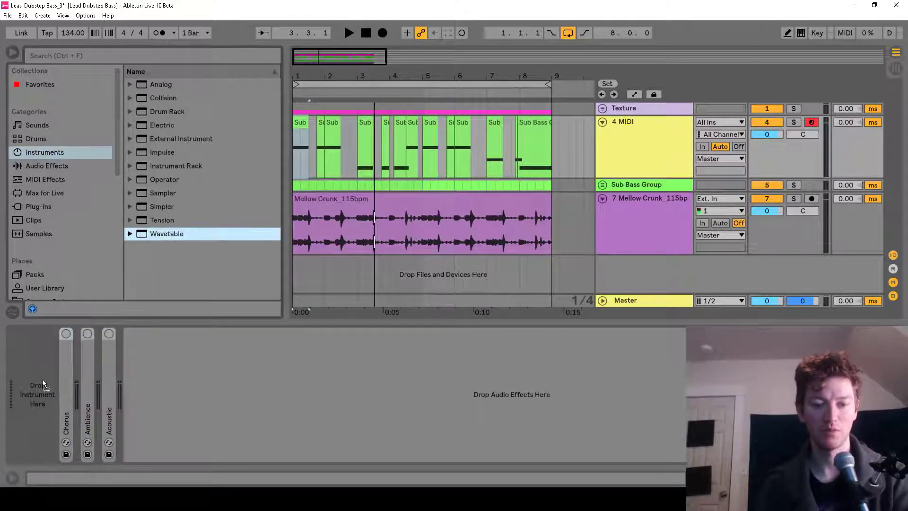
drag(167, 233, 24, 413)
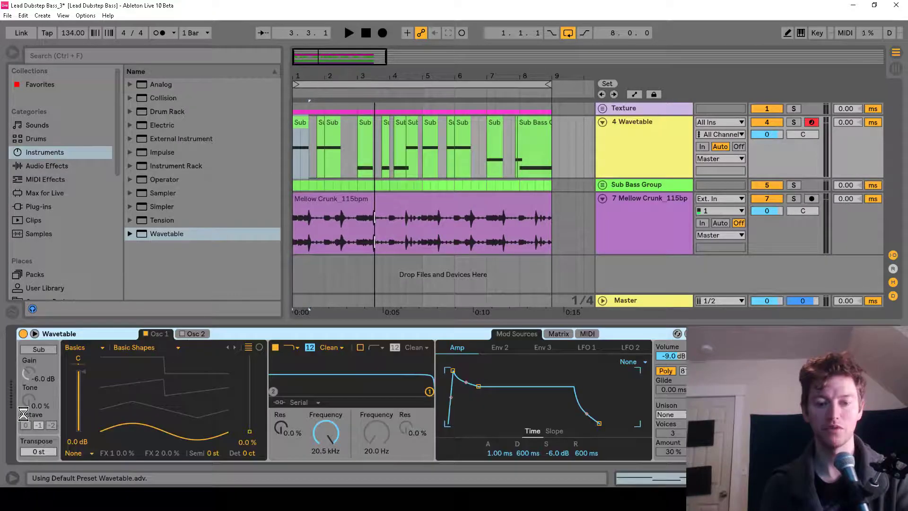
click(34, 334)
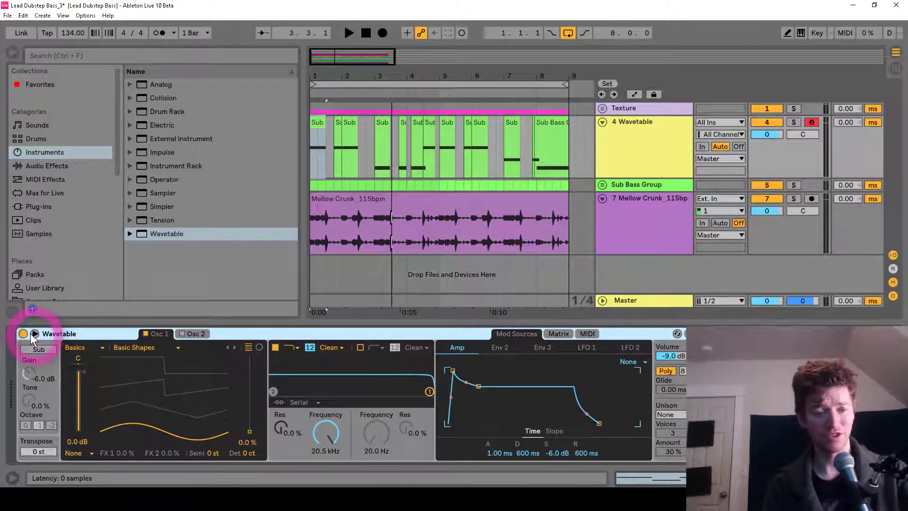
drag(304, 166, 91, 166)
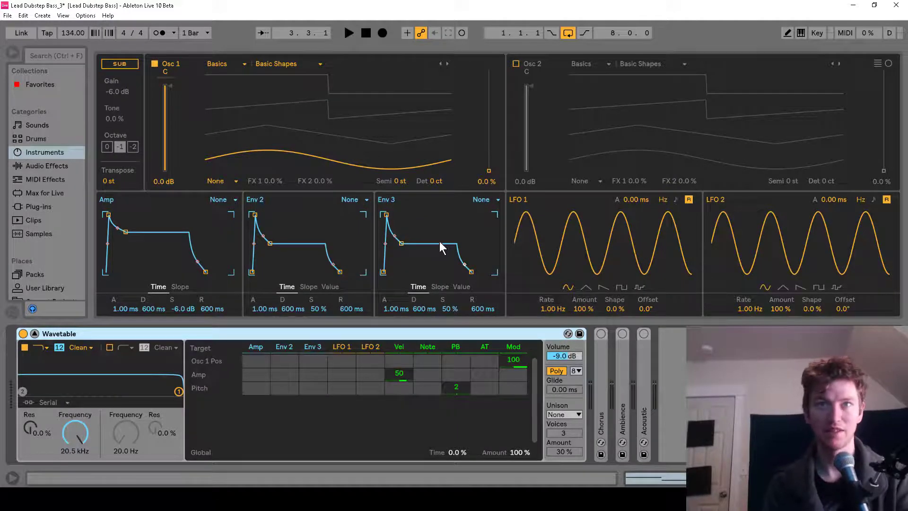
Step: Turn on Wavetable's sub oscillator with a gain of -1.1 dB and a tone of 90 %
click(128, 66)
drag(118, 92, 117, 83)
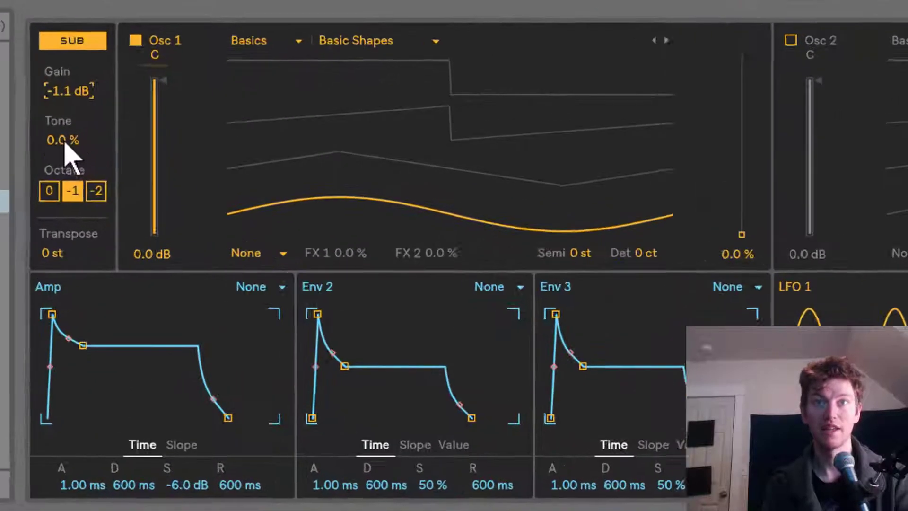
drag(114, 118, 114, 78)
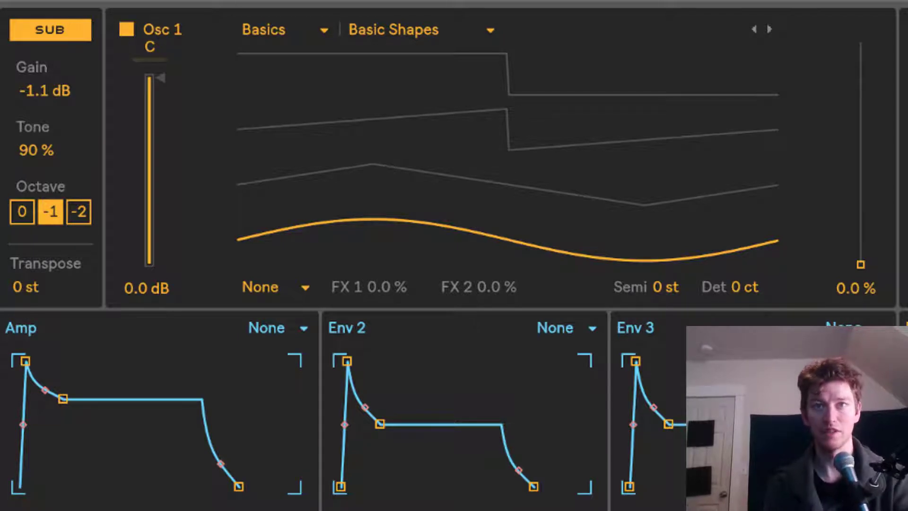
Step: Set Wavetable's transpose to 12 st and the sub oscillator's octave to -2
click(43, 289)
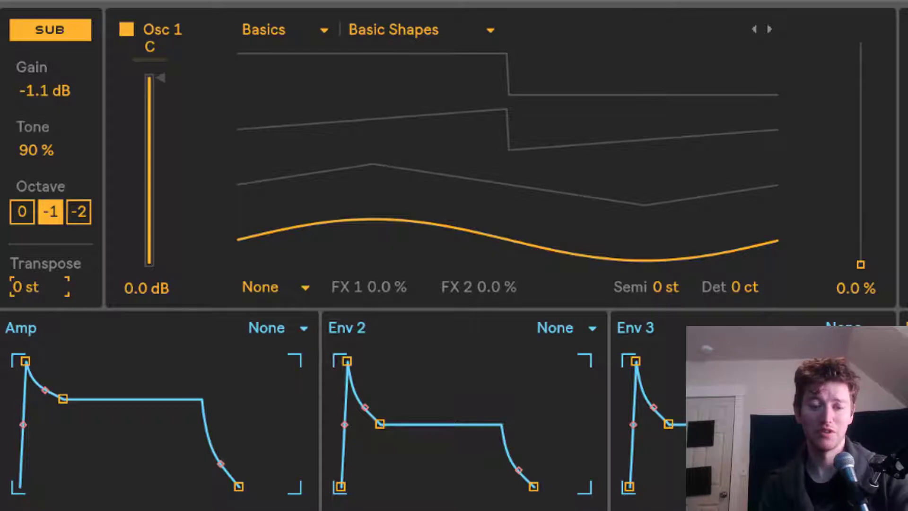
text(12)
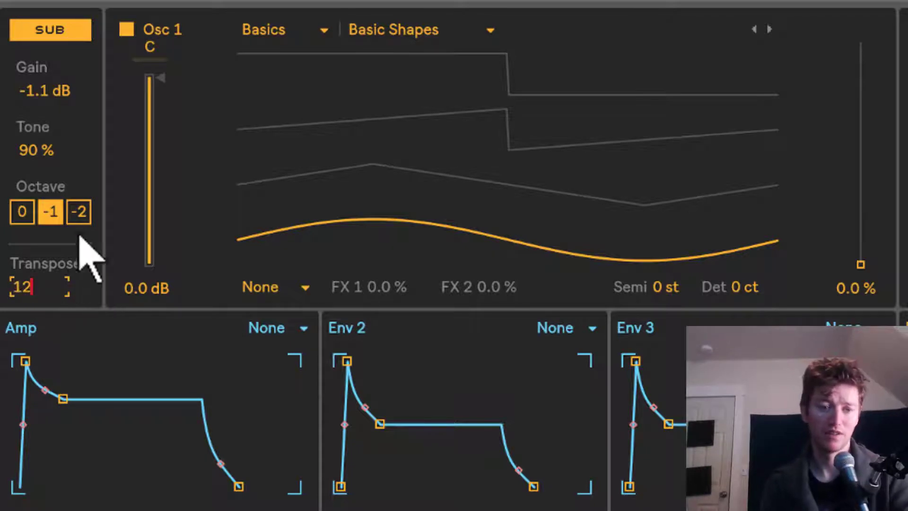
key(Return)
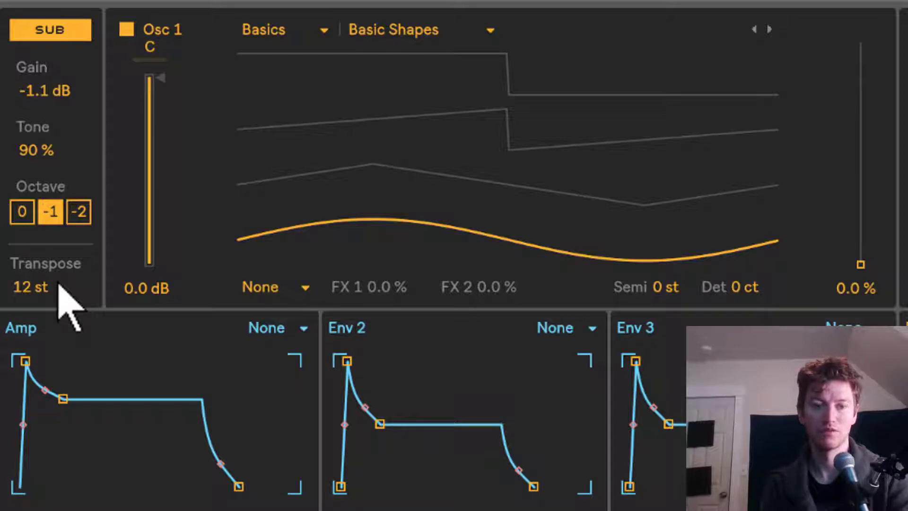
click(88, 220)
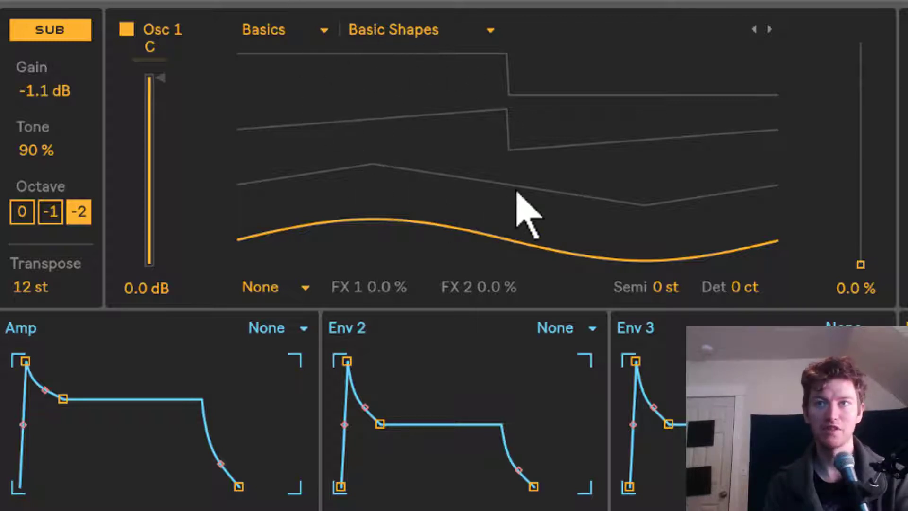
Step: Set Osc 1's wavetable position to 66 % on the saw shape and its effect mode to Classic with Sync at 30 %
drag(860, 265, 860, 118)
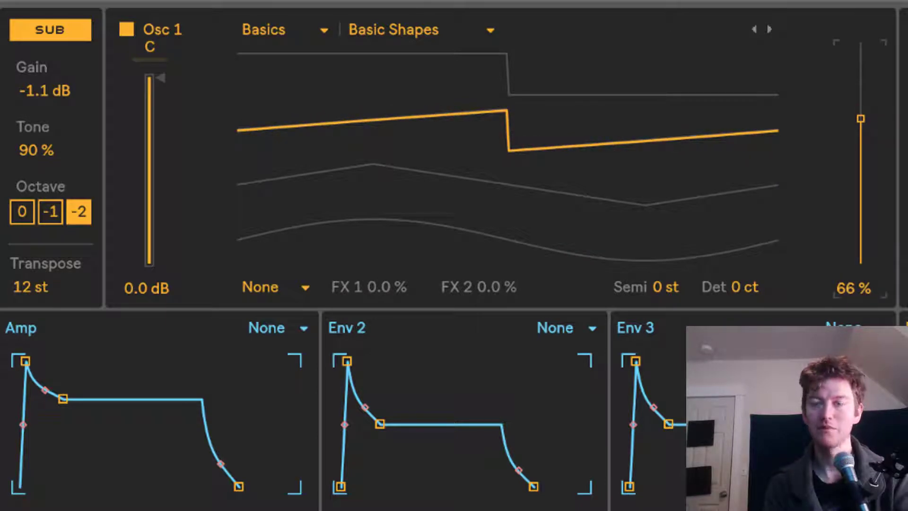
click(285, 294)
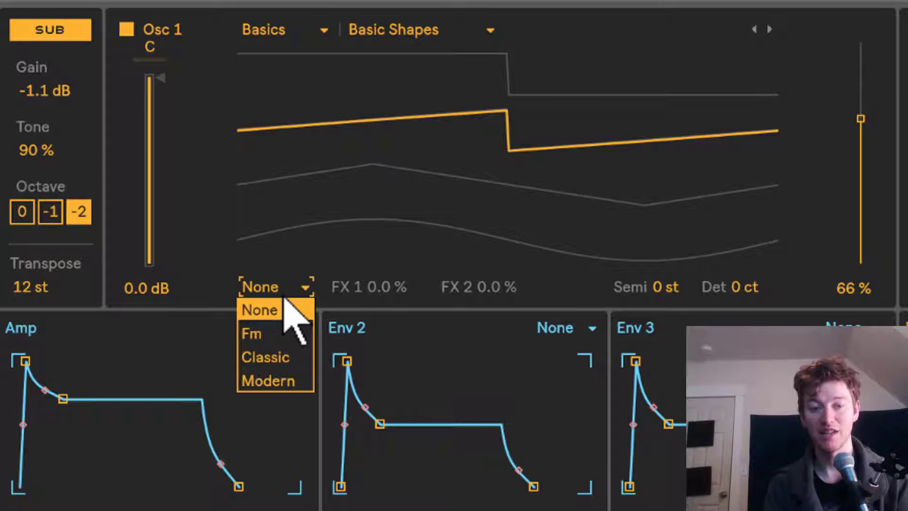
click(242, 355)
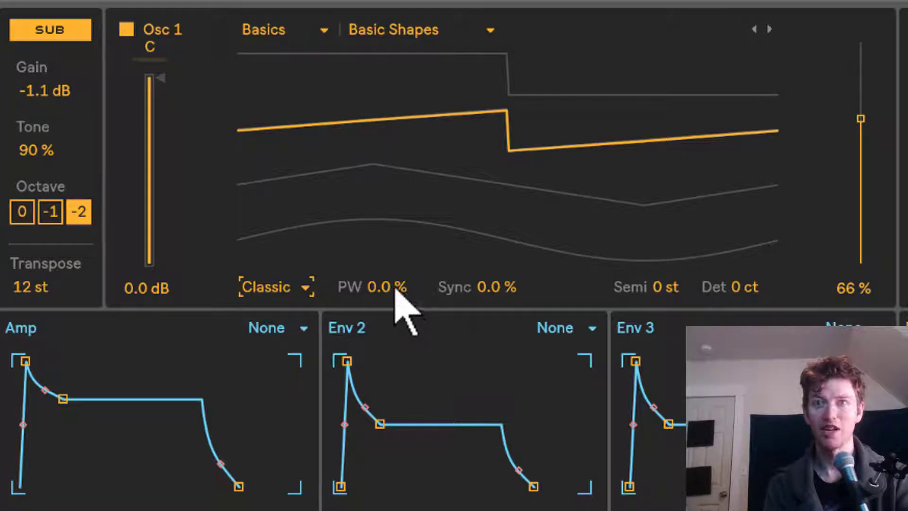
click(485, 290)
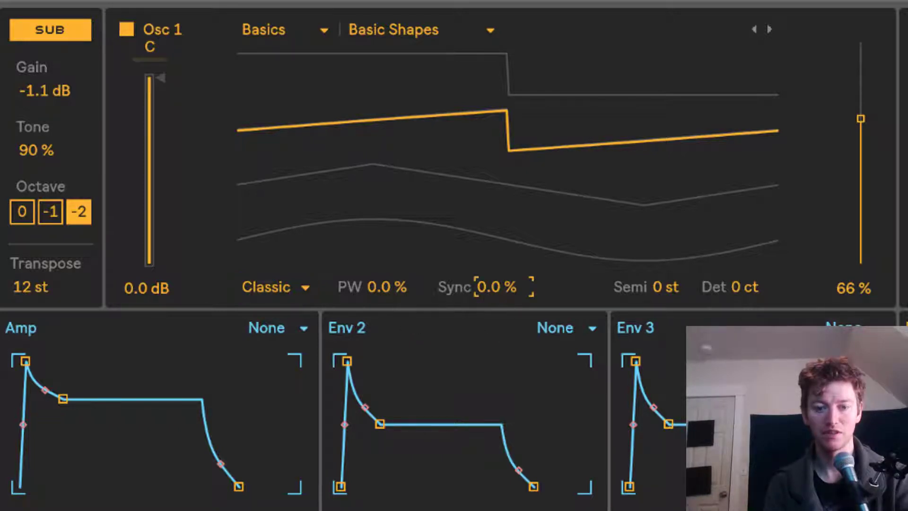
drag(485, 290, 485, 271)
text(3)
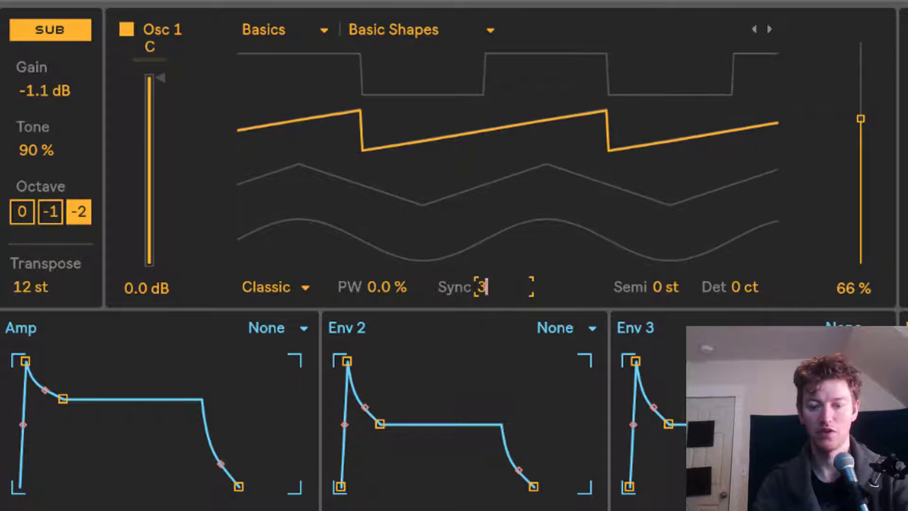
text(0)
key(Return)
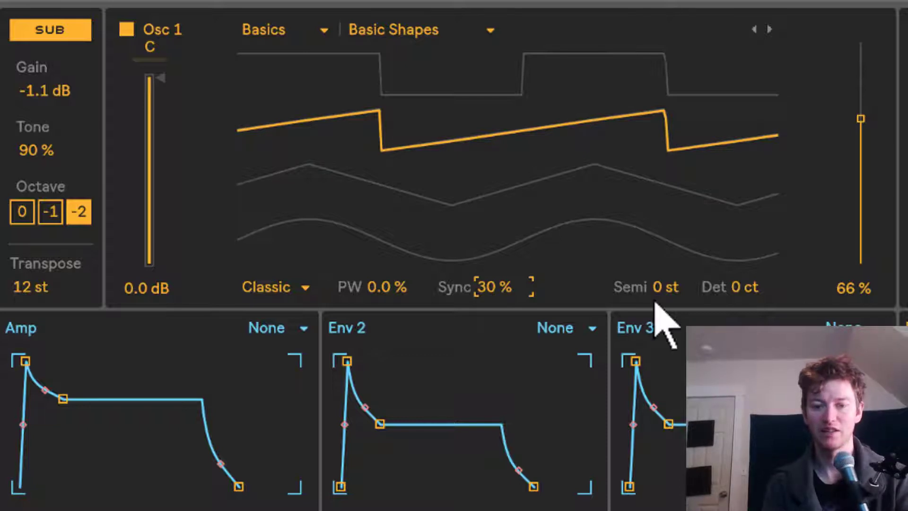
Step: Set Osc 1's Semi to 24 st and fine-tune its wavetable position to 66 %
click(667, 288)
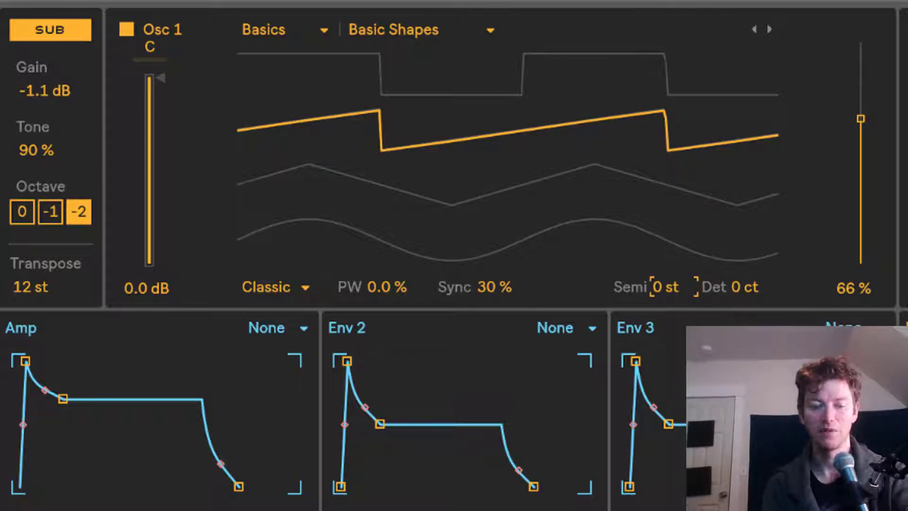
text(24)
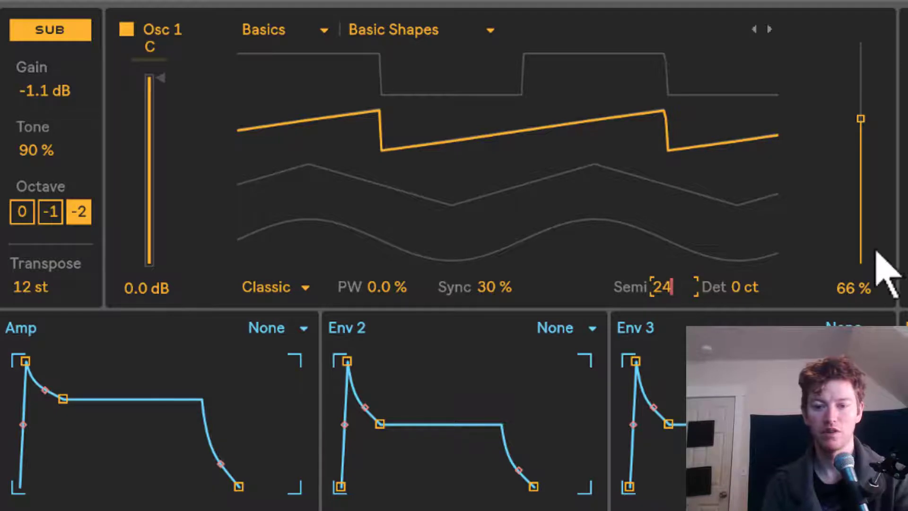
mouse_move(547, 253)
mouse_down()
mouse_move(547, 302)
mouse_move(547, 253)
mouse_up()
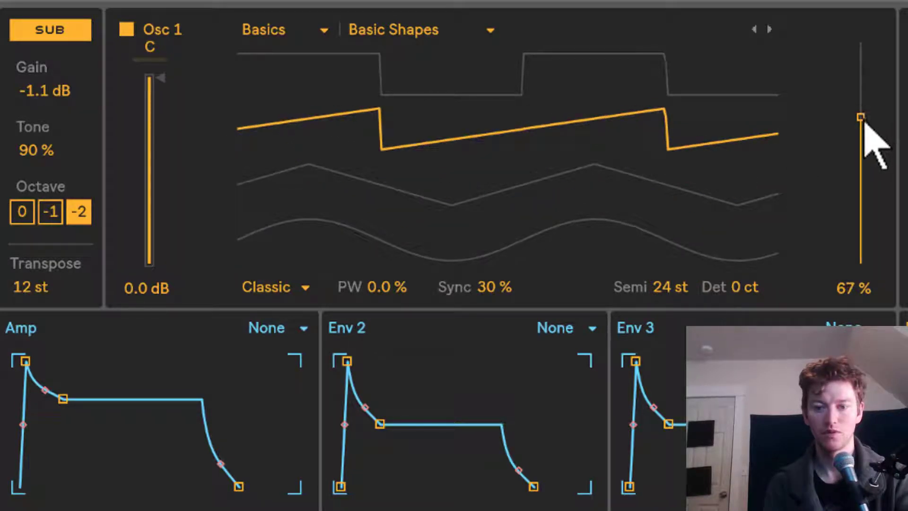
drag(865, 126, 865, 131)
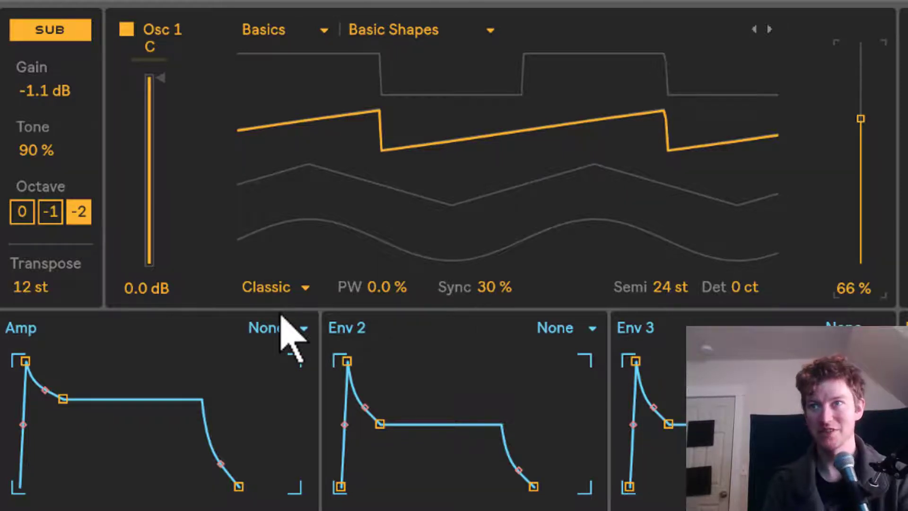
Step: Turn on Osc 2 with the Saw PW Bass wavetable, Semi at -12 st and the wavetable position at 61 %
click(47, 29)
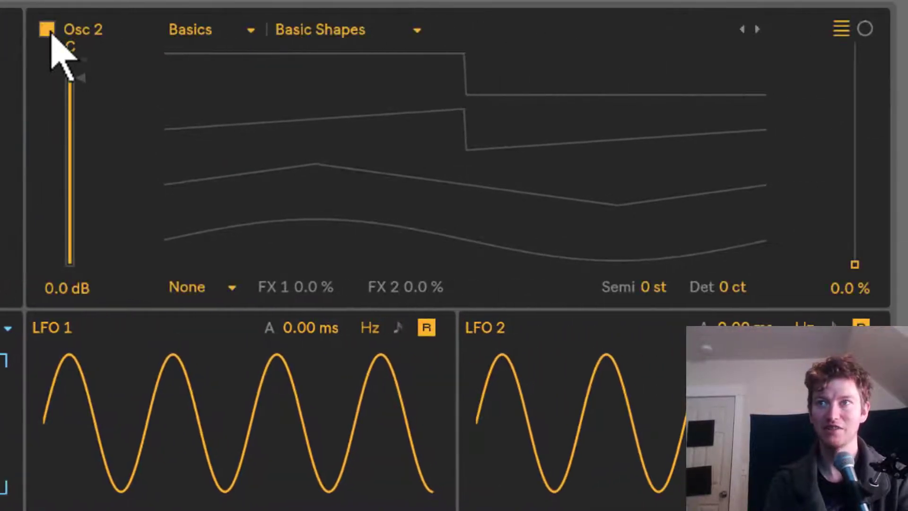
click(353, 38)
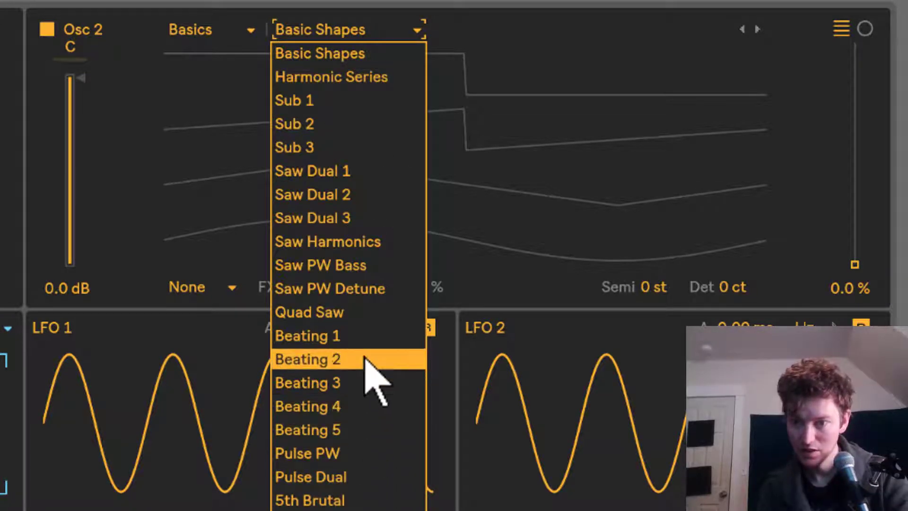
click(358, 271)
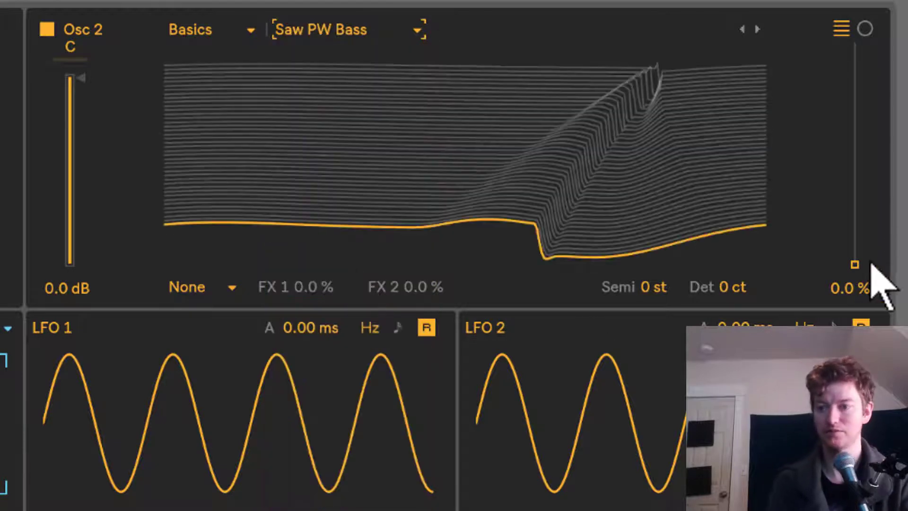
drag(875, 273, 855, 171)
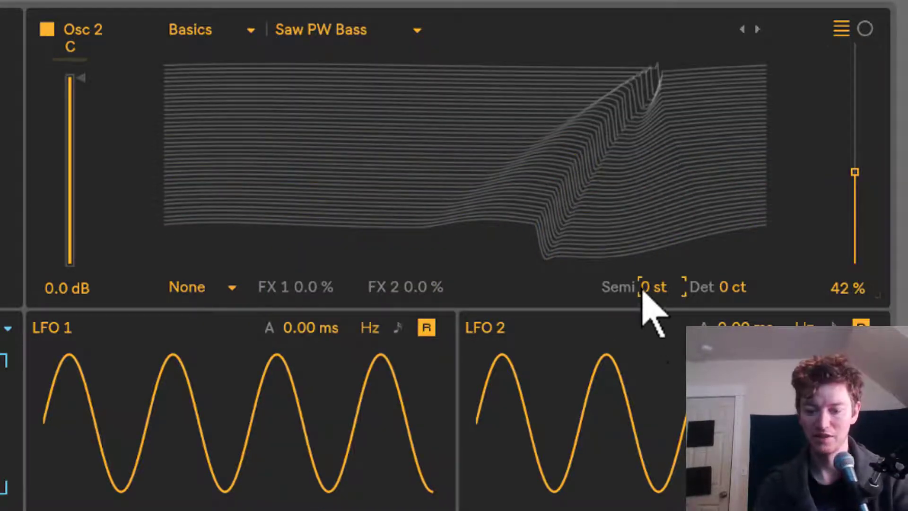
text(-12)
drag(648, 186, 677, 127)
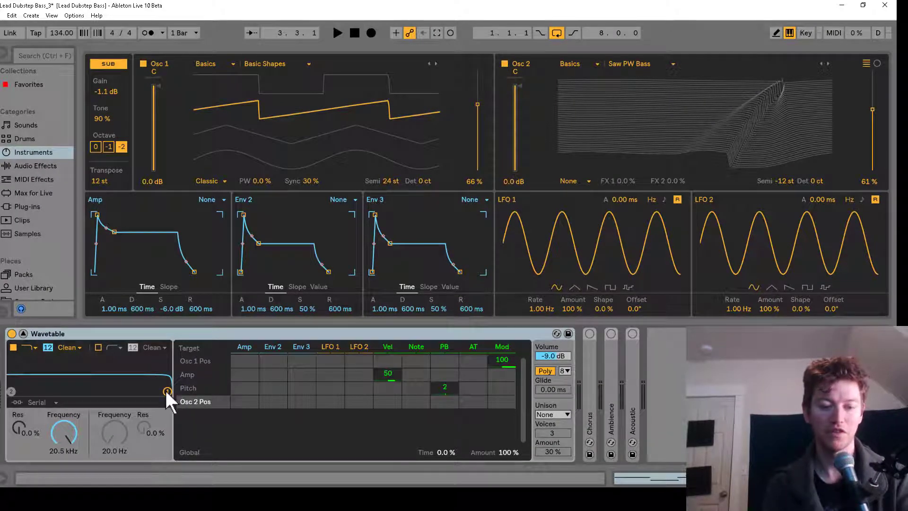
Step: Set filter 1's resonance to 31 % and its frequency to 900 Hz
drag(167, 391, 91, 383)
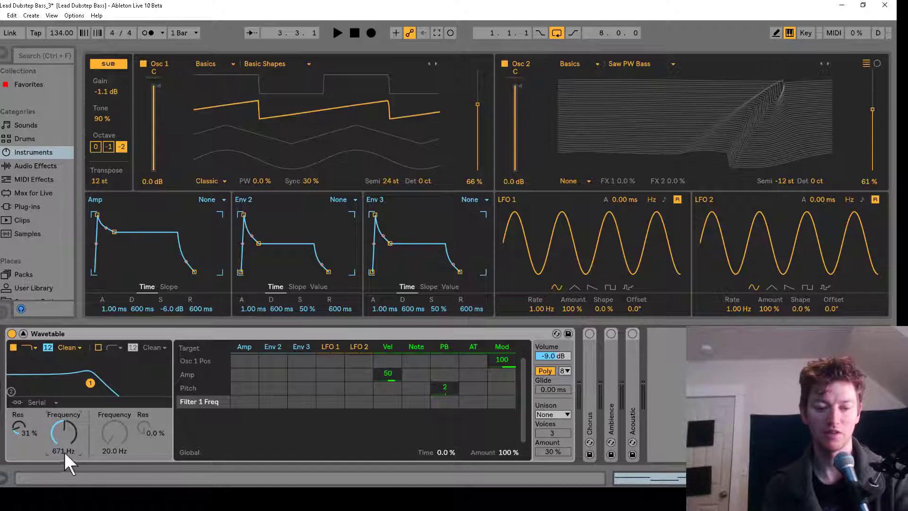
text(900)
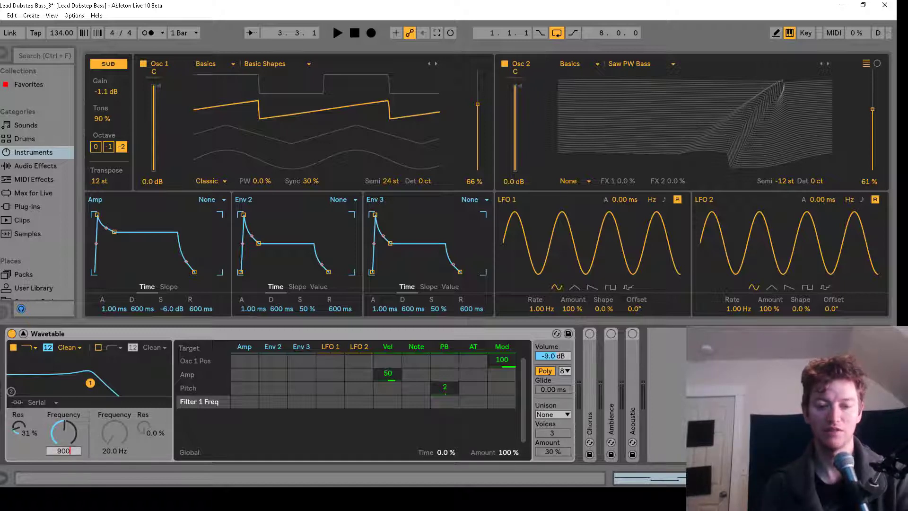
key(Return)
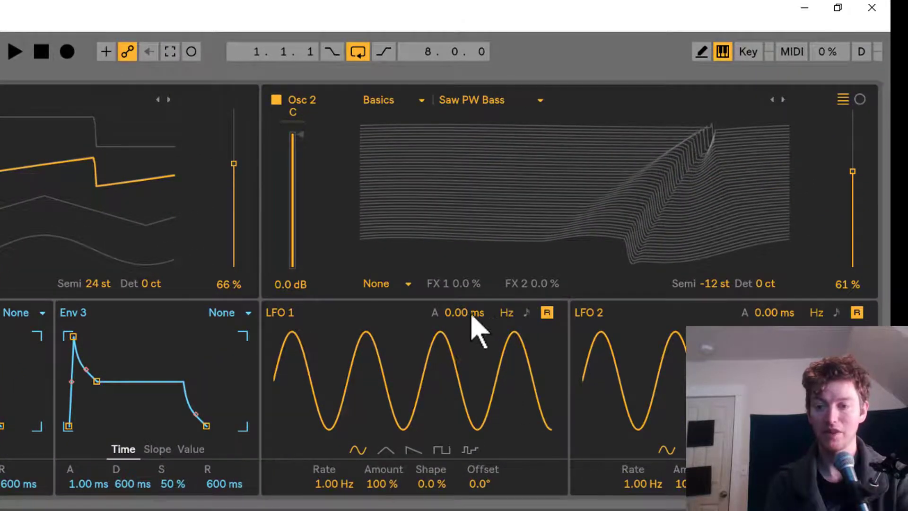
Step: Sync LFO 1 to the tempo at 1/8, switch it to the sawtooth waveform and set its Shape to 30 %
click(527, 313)
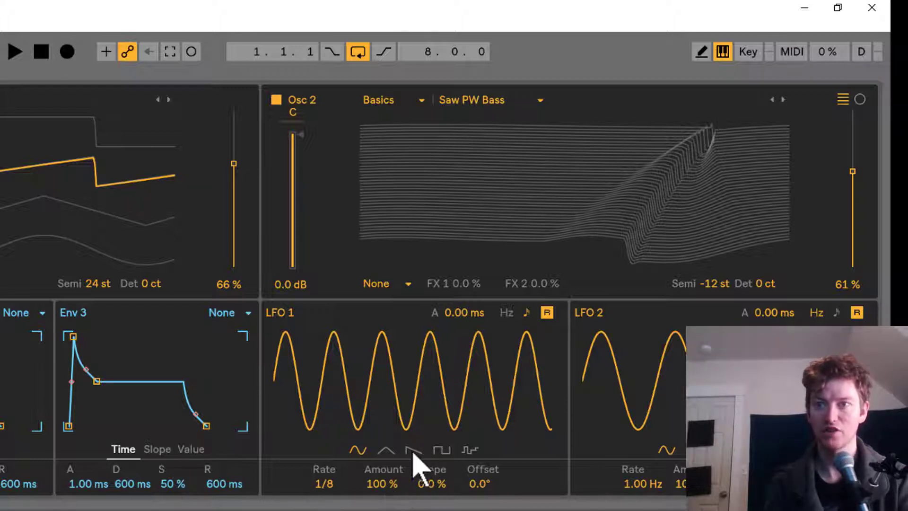
click(413, 451)
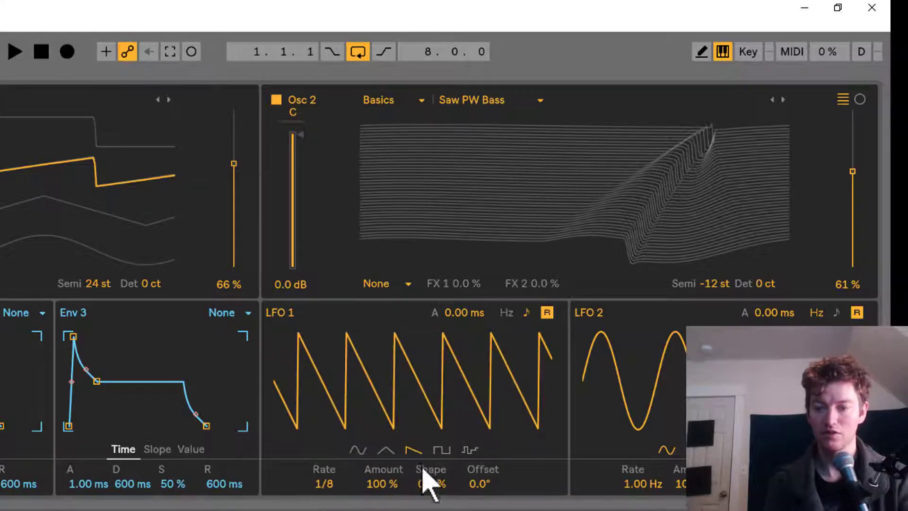
drag(432, 486, 432, 472)
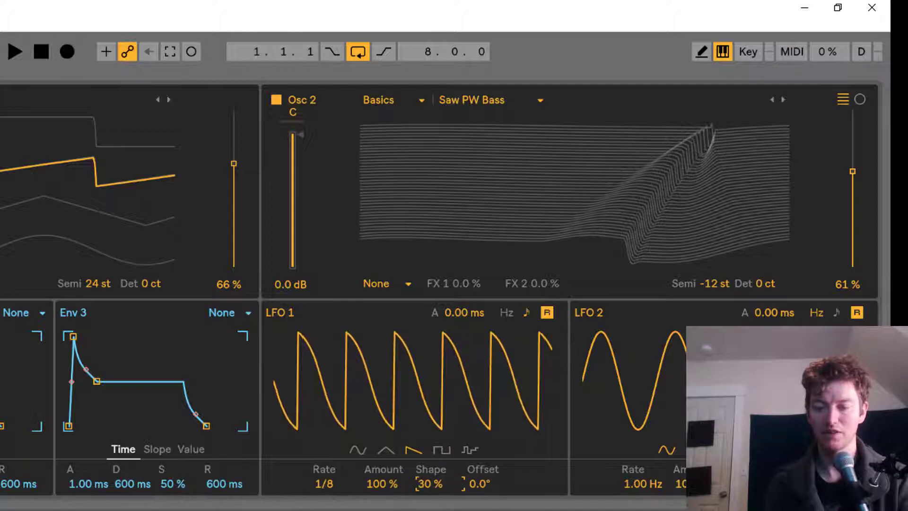
key(a)
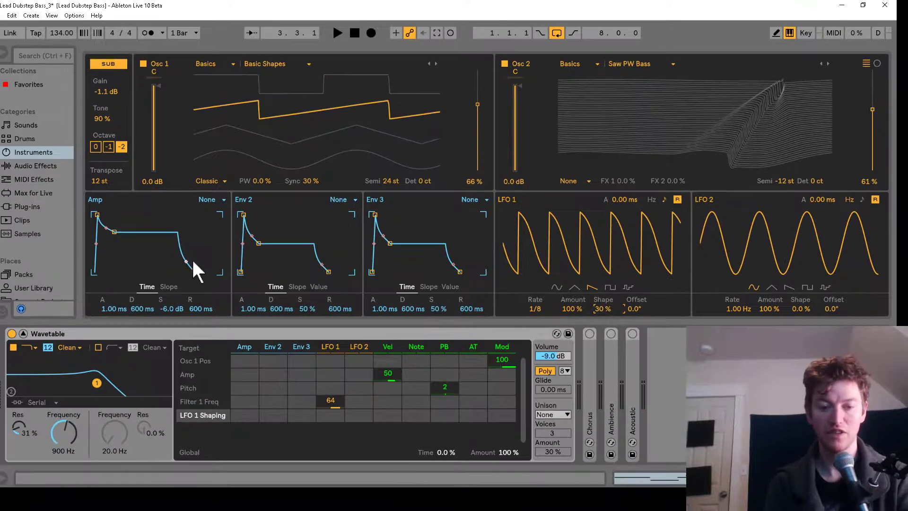
Step: Shorten the Amp envelope's release to 91 ms and audition the sound with a few test notes
drag(194, 271, 188, 271)
key(a)
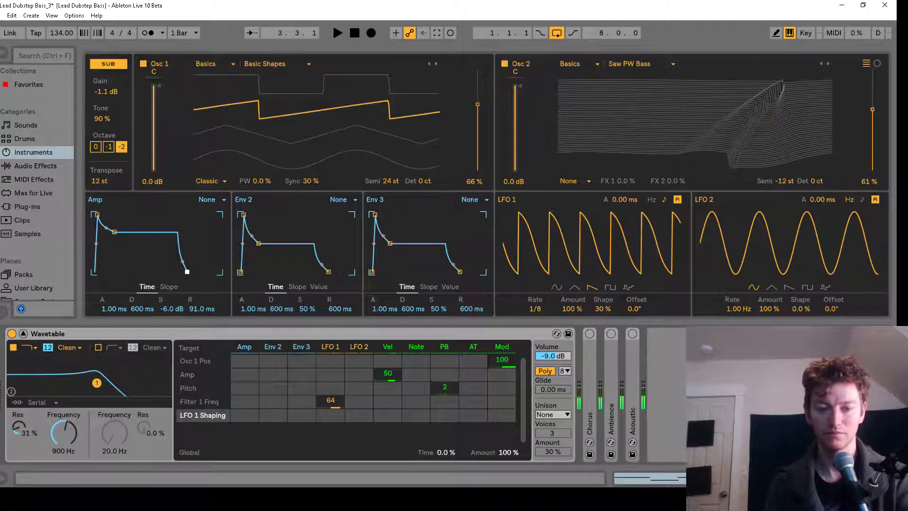
key(a)
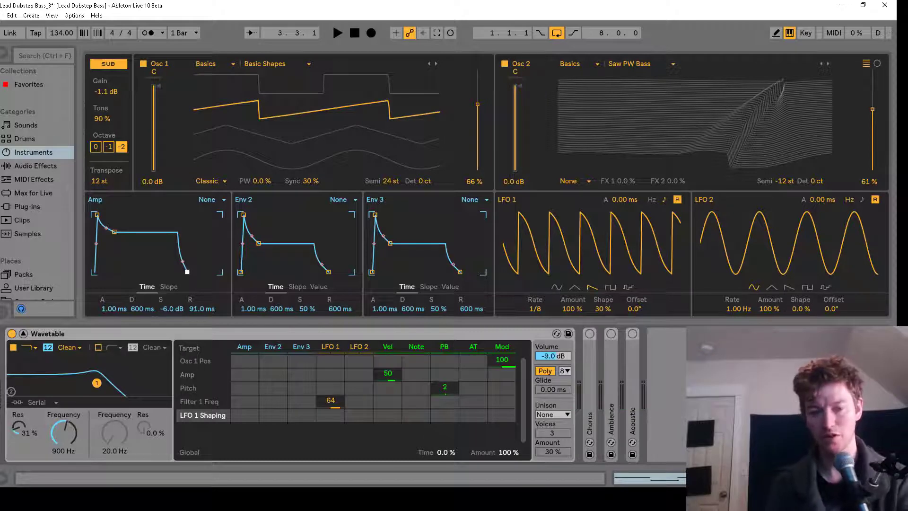
key(a)
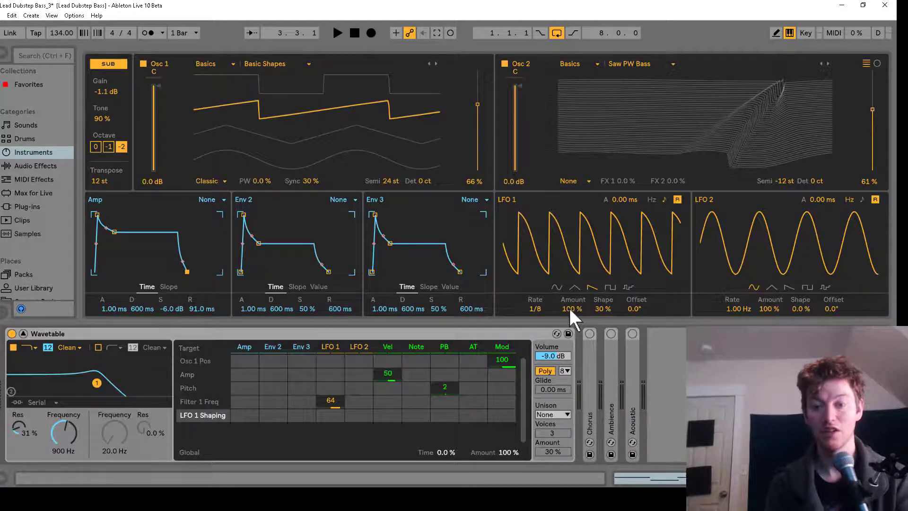
Step: Set LFO 1's Offset to 186°
click(632, 308)
text(186)
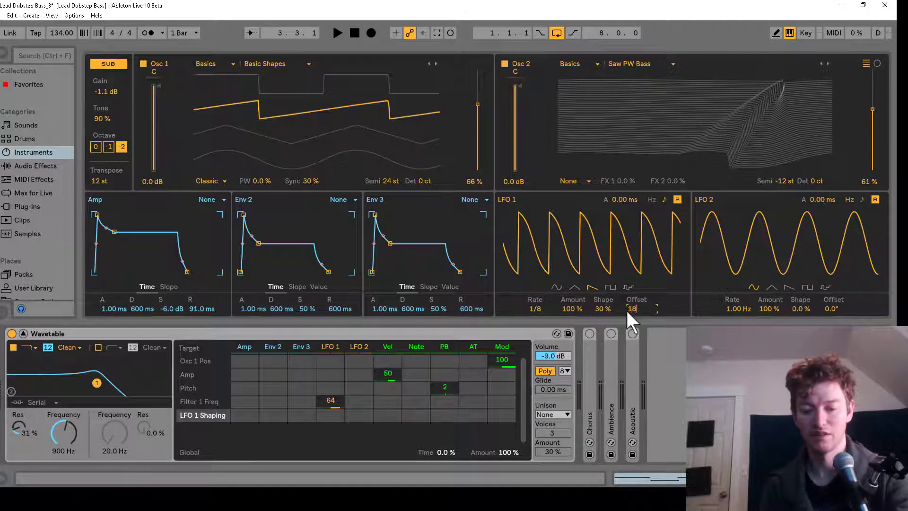
key(Return)
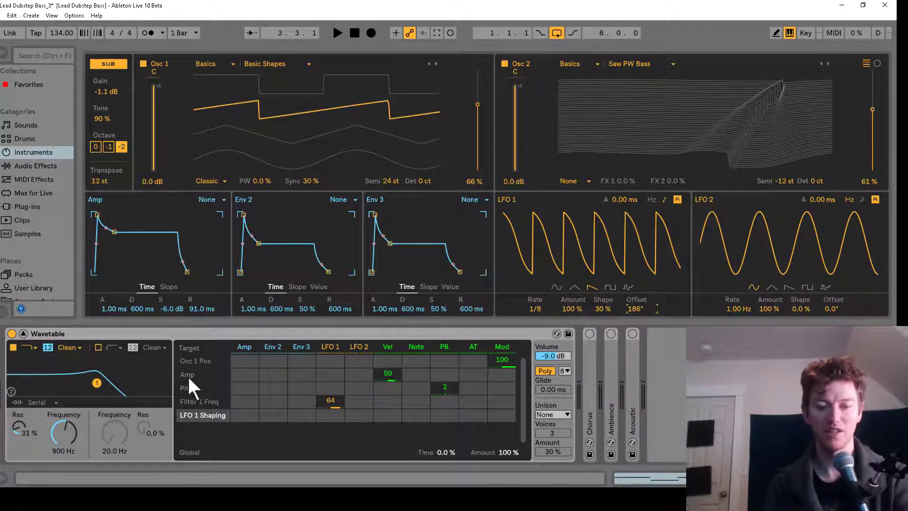
Step: Set LFO 1's modulation of Amp to 77 in the matrix and audition the bass in different octaves
click(332, 370)
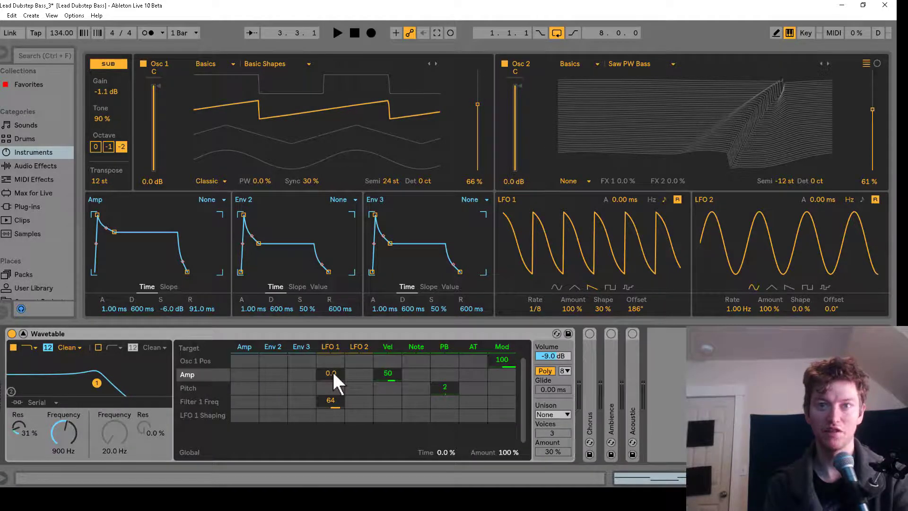
text(80)
key(Return)
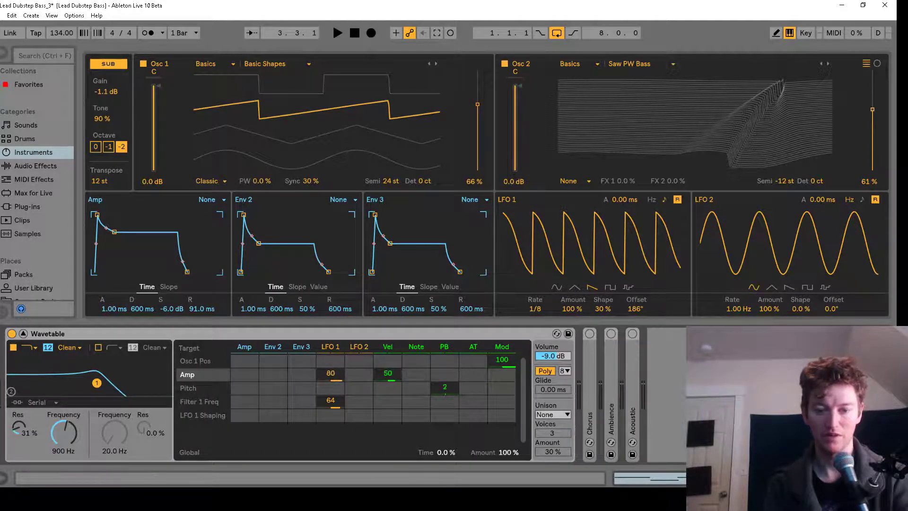
drag(332, 370, 332, 371)
key(a)
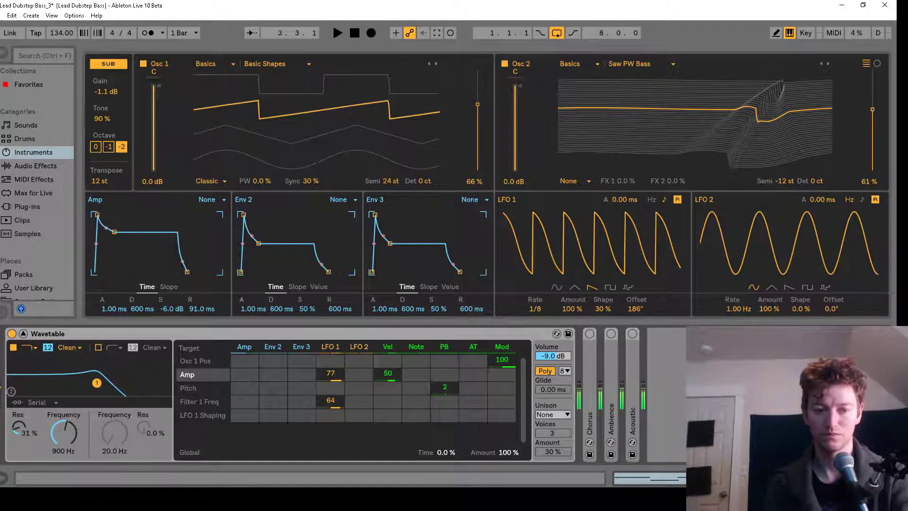
key(z)
key(a)
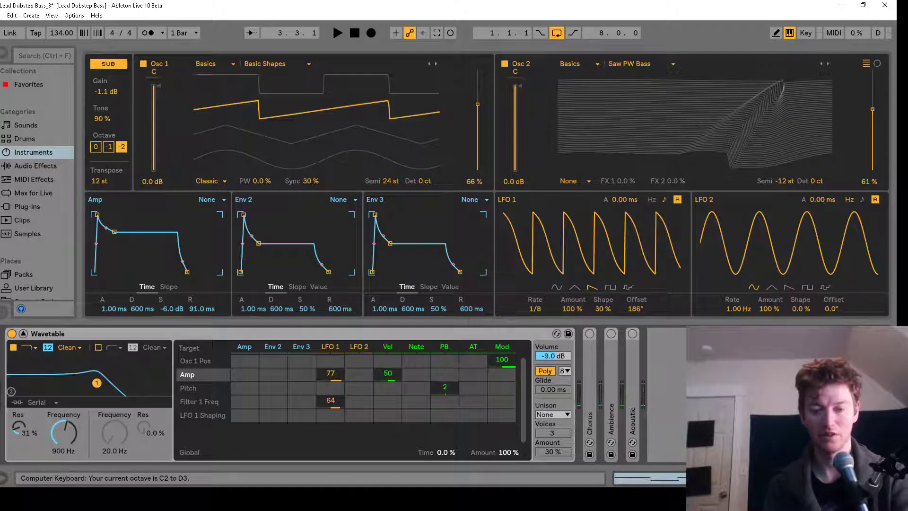
key(z)
key(a)
key(z)
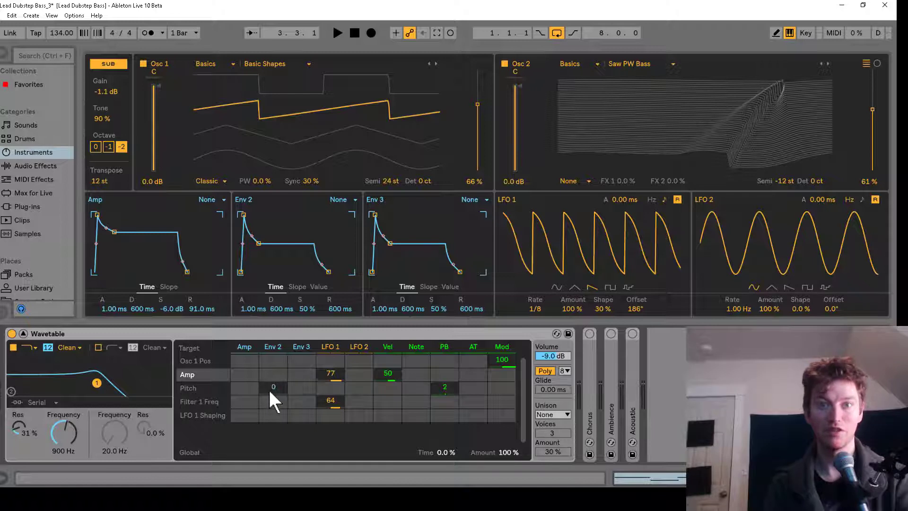
Step: Set Env 2's modulation of Pitch to -12 in the matrix
drag(272, 391, 273, 383)
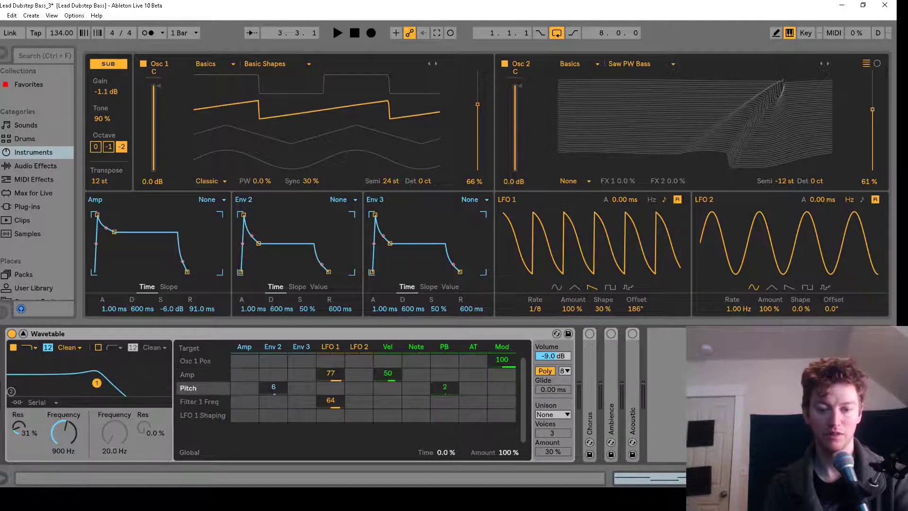
text(-12)
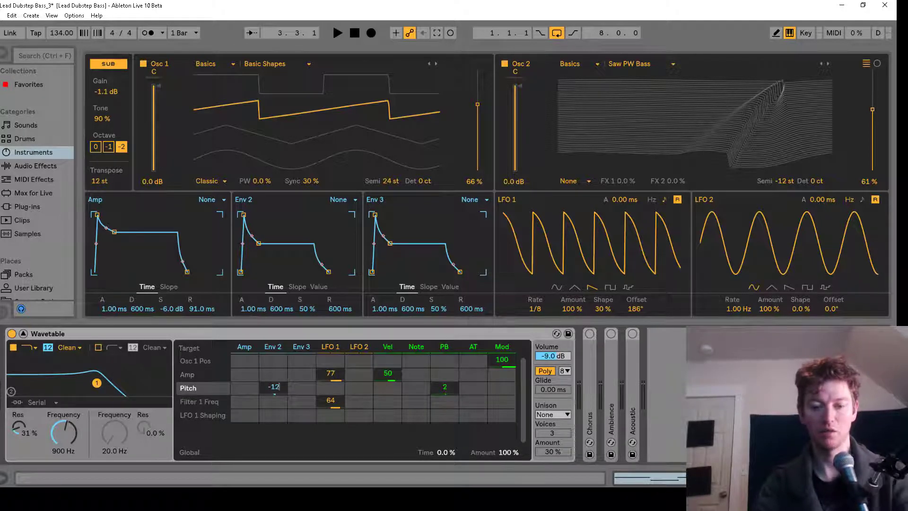
key(Return)
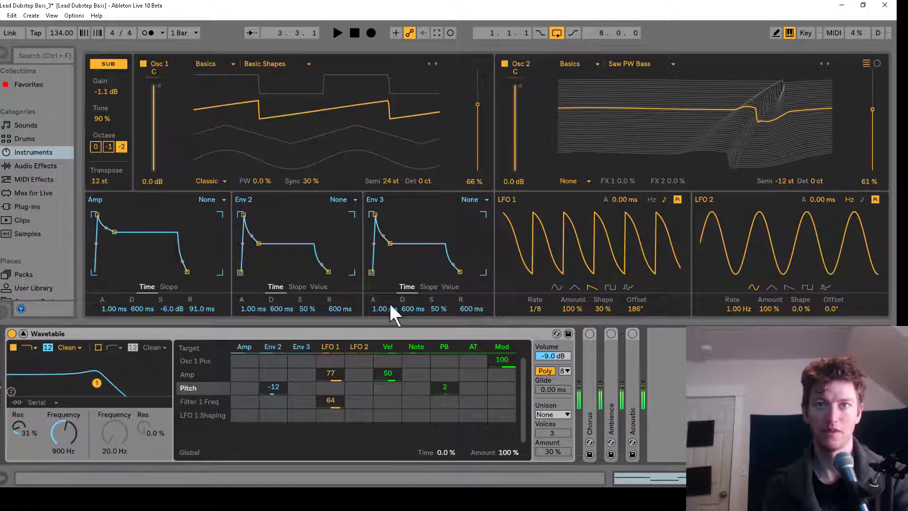
Step: Shape Env 2 with sustain at 100 %, decay at 474 ms, attack at 0.00 ms and peak at 88 %
drag(258, 240, 258, 215)
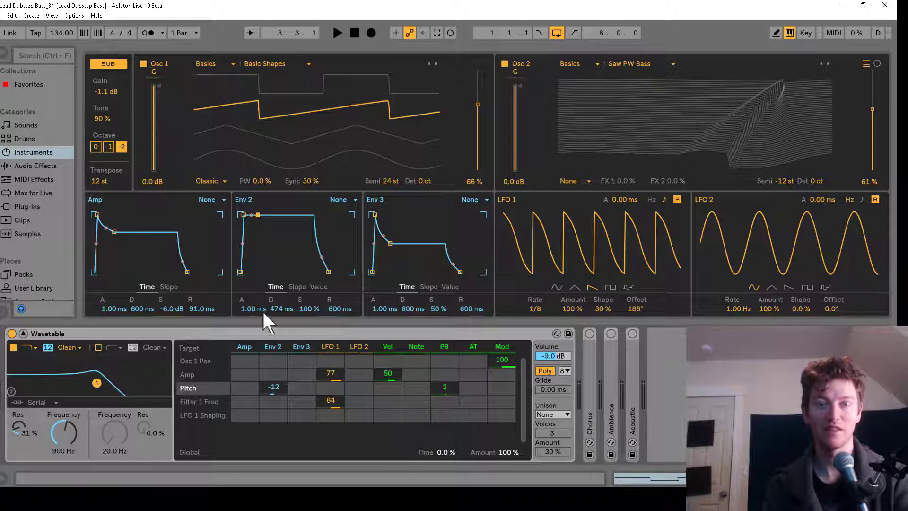
drag(243, 215, 240, 215)
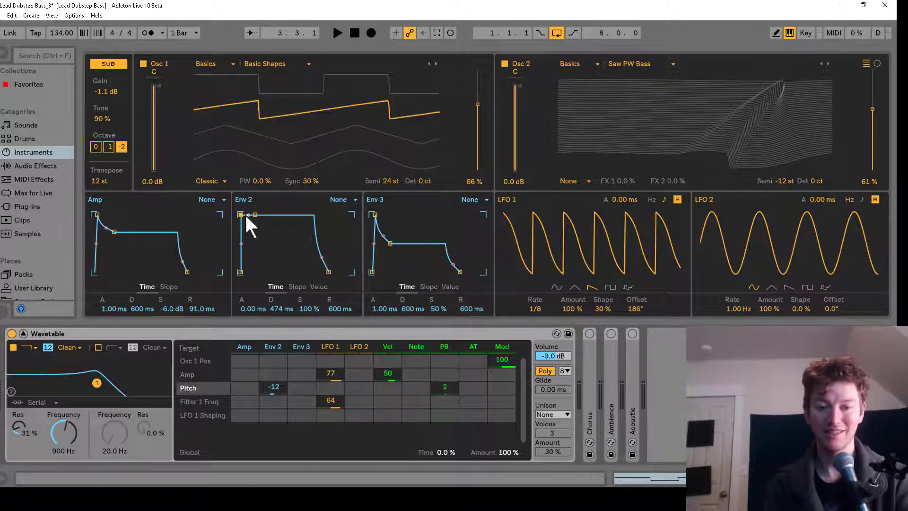
click(319, 287)
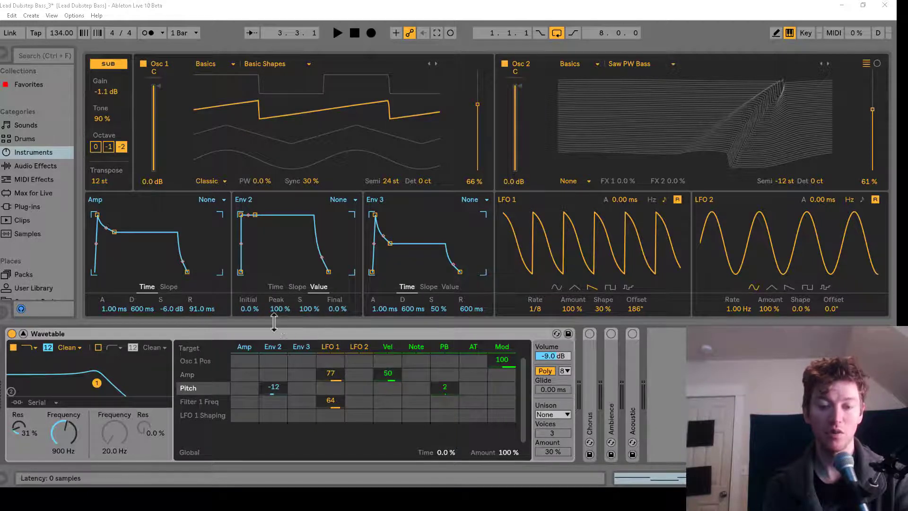
click(279, 310)
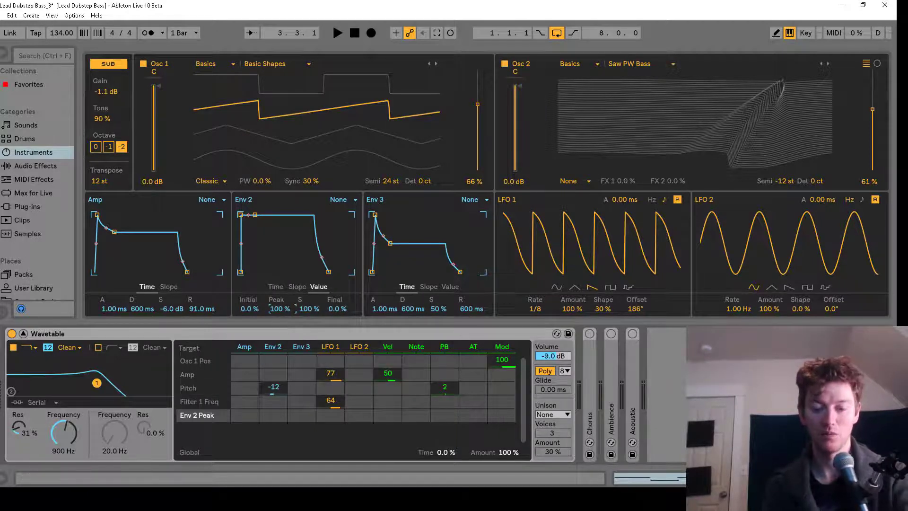
text(88)
click(300, 310)
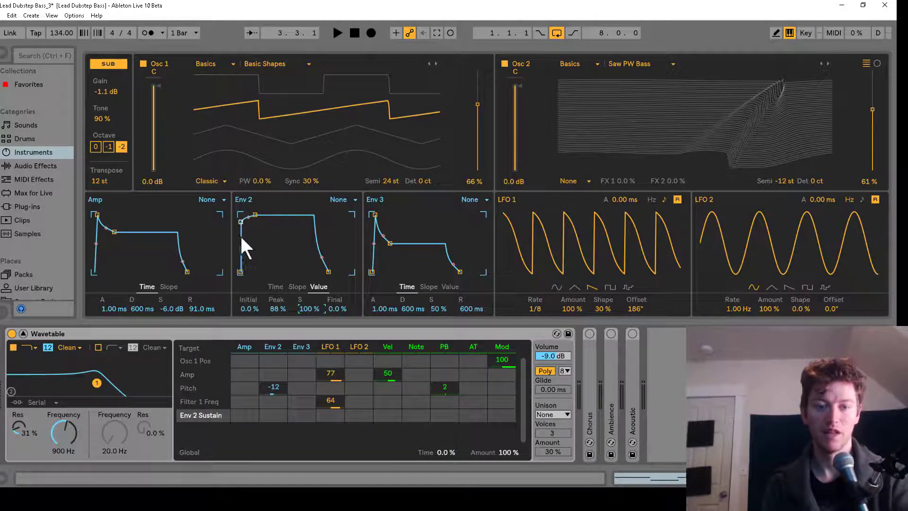
Step: Shorten Env 2's decay slightly and audition the pitch rise in different octaves
click(254, 214)
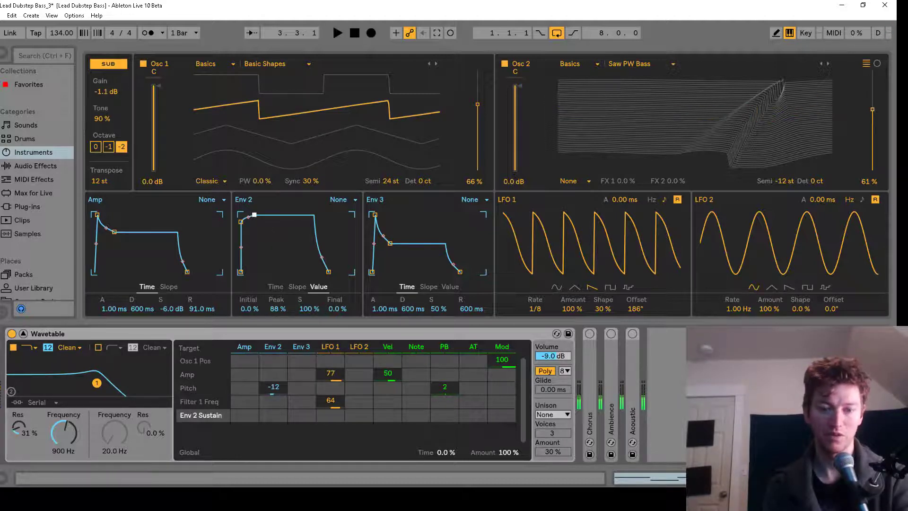
drag(254, 215, 252, 214)
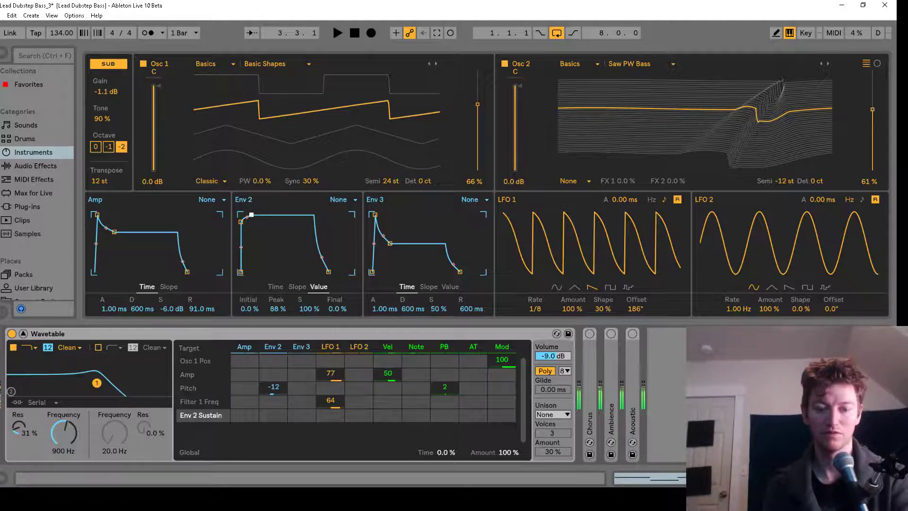
key(z)
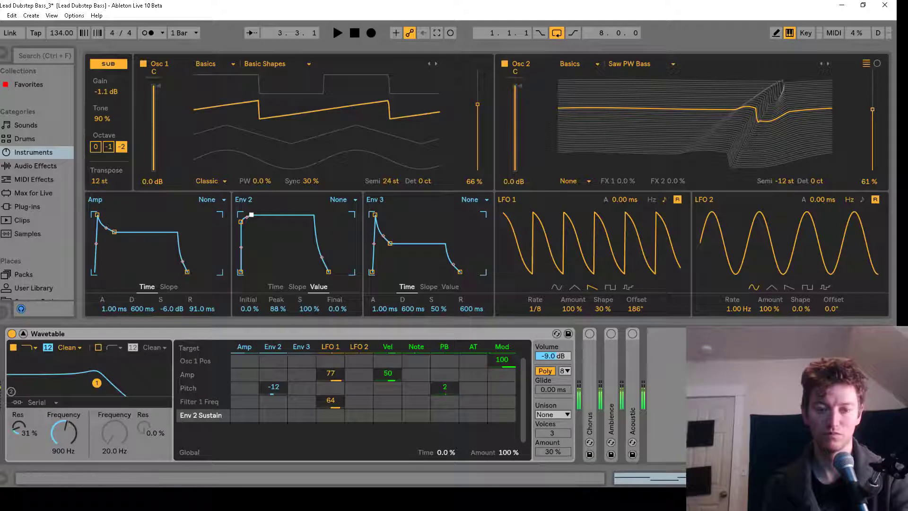
key(x)
key(z)
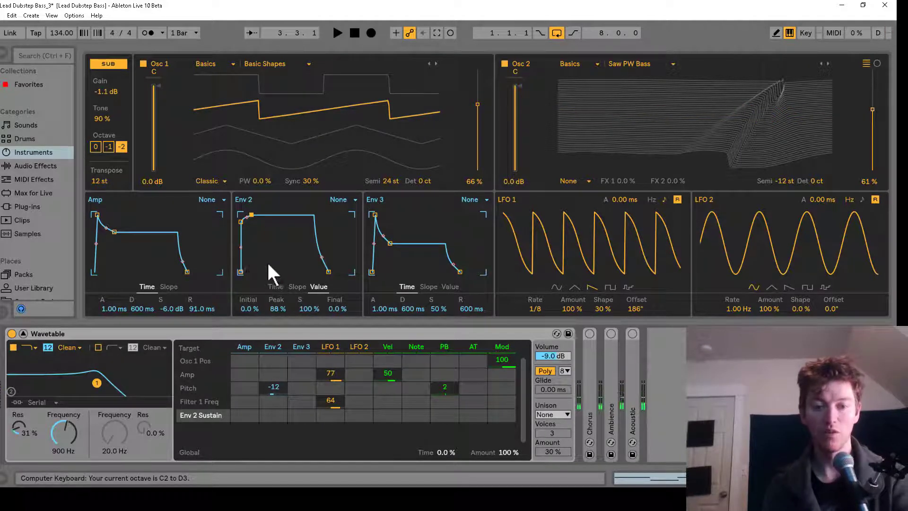
click(256, 215)
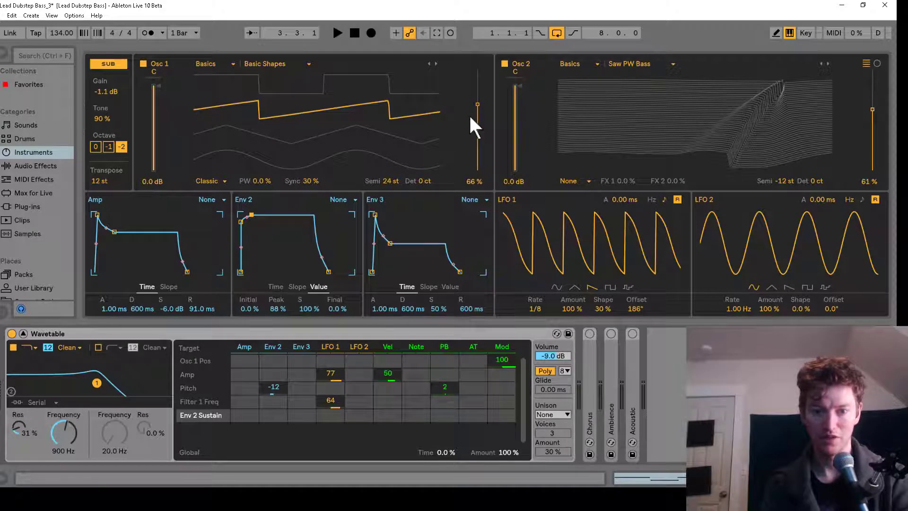
Step: Modulate Osc 1 Sync with Env 3 at 53, and set the Amp envelope's sustain to 0.0 dB and decay to 588 ms
click(302, 181)
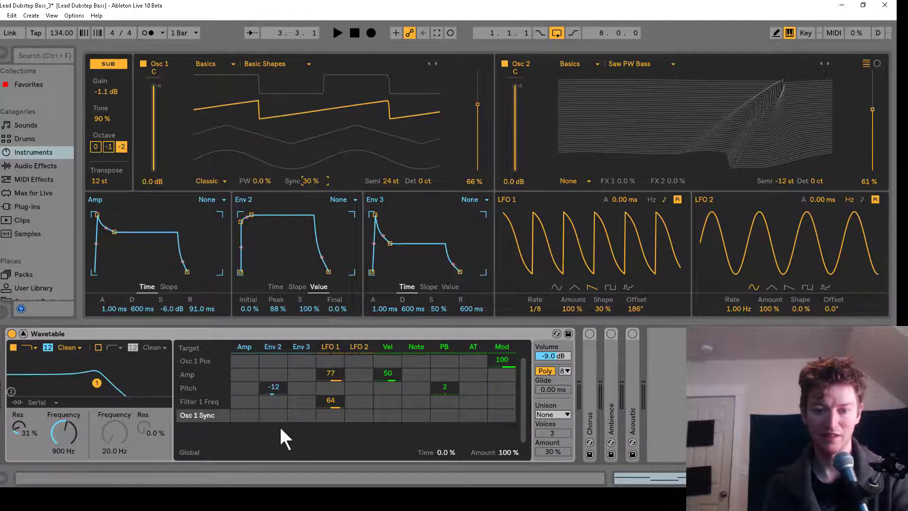
drag(303, 414, 302, 388)
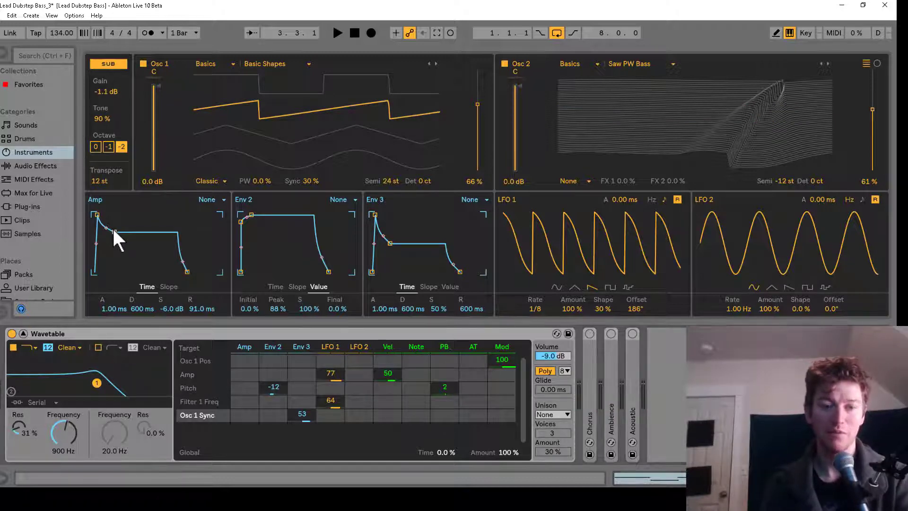
drag(114, 231, 114, 215)
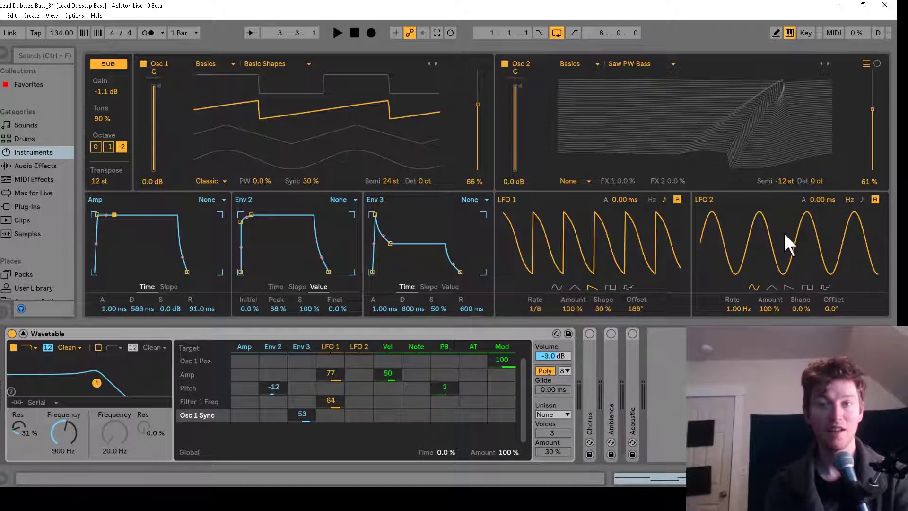
Step: Switch the instrument to Mono and set Glide to 140 ms
click(544, 370)
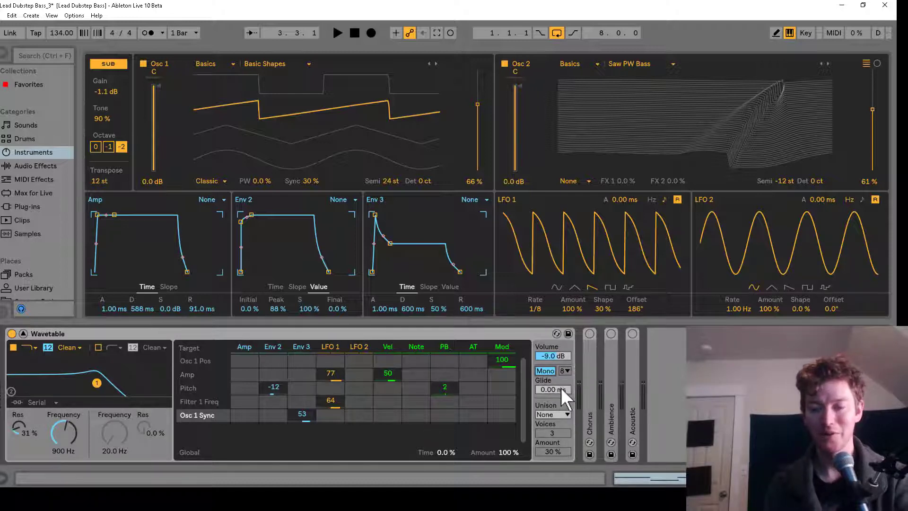
click(560, 387)
drag(560, 387, 560, 360)
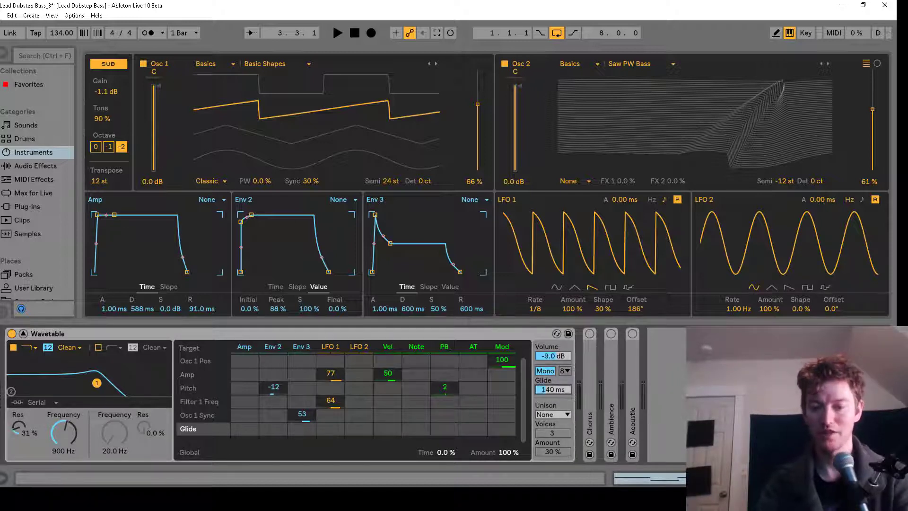
Step: Set Unison to Noise with 8 voices and an Amount of 50 %, then audition the bass
click(551, 415)
click(559, 371)
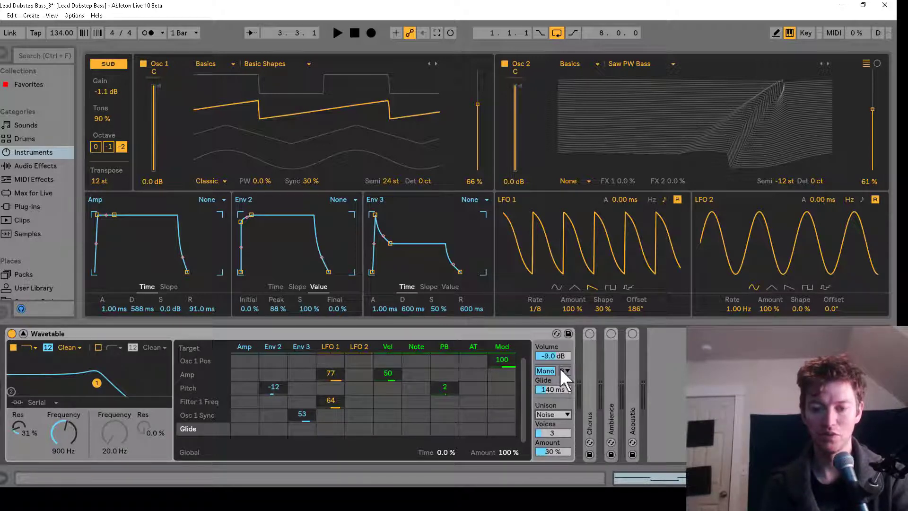
drag(552, 435, 552, 402)
drag(548, 452, 549, 439)
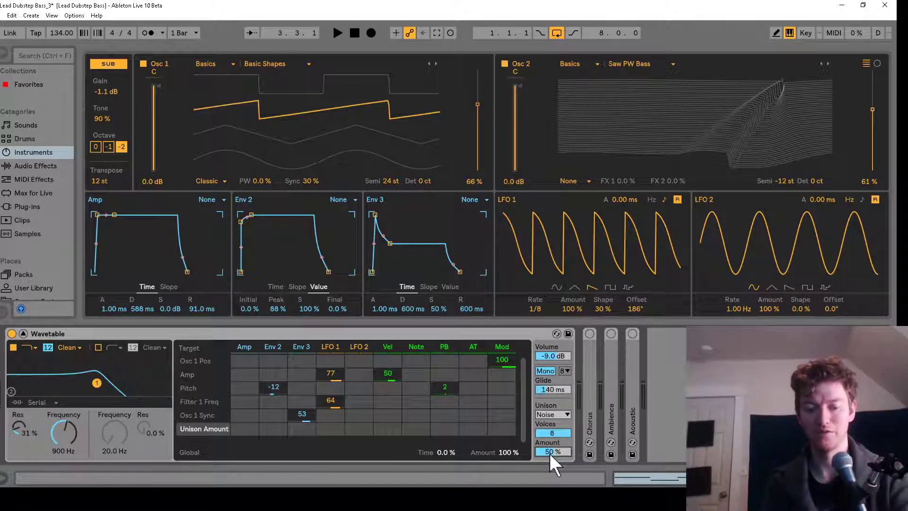
key(a)
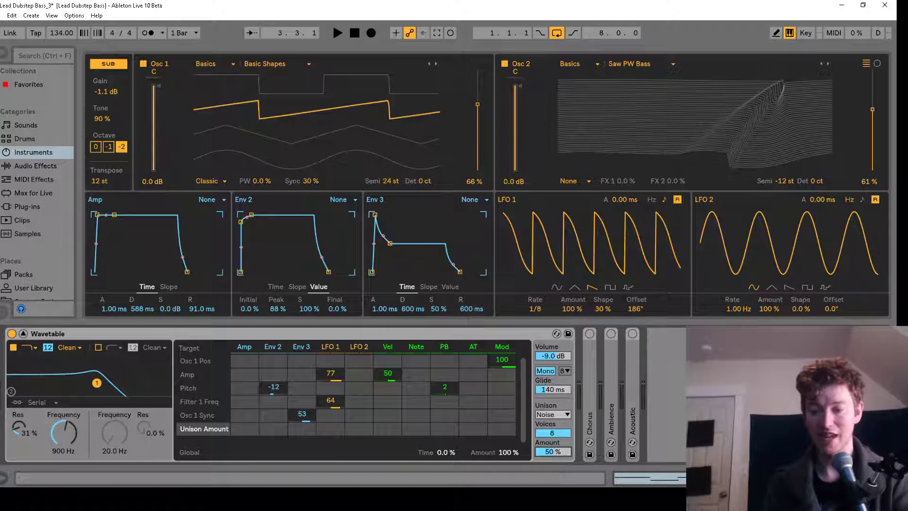
Step: Unfold the collapsed Chorus, Ambience and Acoustic devices after Wetable's instrument in the effect chain
double_click(585, 365)
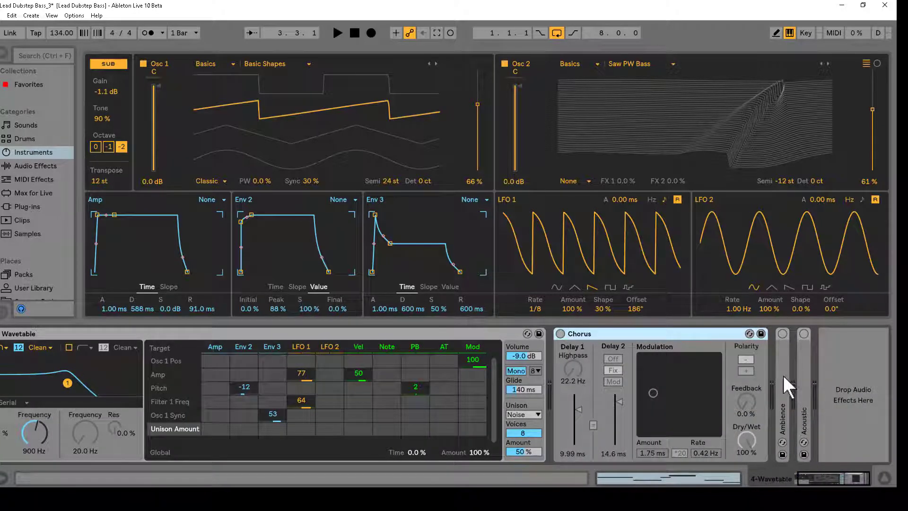
double_click(782, 374)
double_click(804, 382)
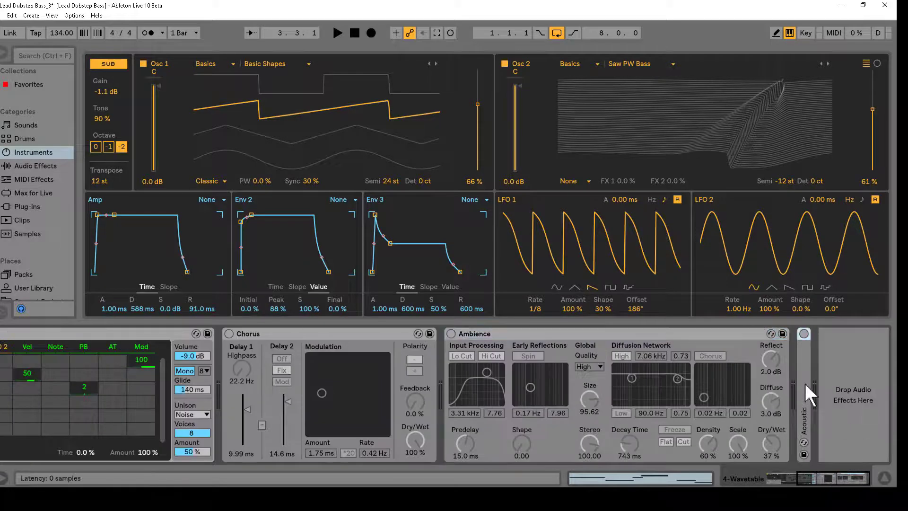
mouse_move(822, 484)
mouse_down()
mouse_move(770, 484)
mouse_move(824, 484)
mouse_move(810, 480)
mouse_up()
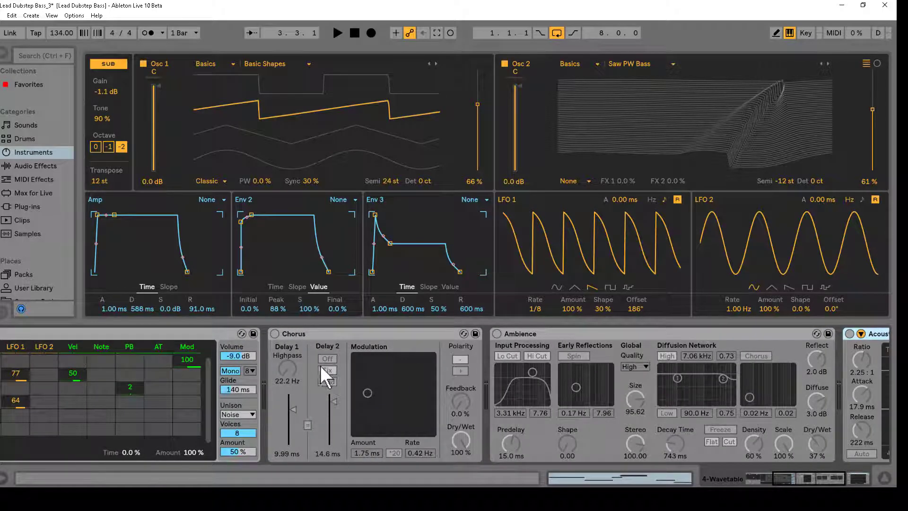
Step: Turn on the Chorus, keep its Dry/Wet at 100 %, set its Feedback to 63 %, and turn on the Ambience reverb
click(274, 333)
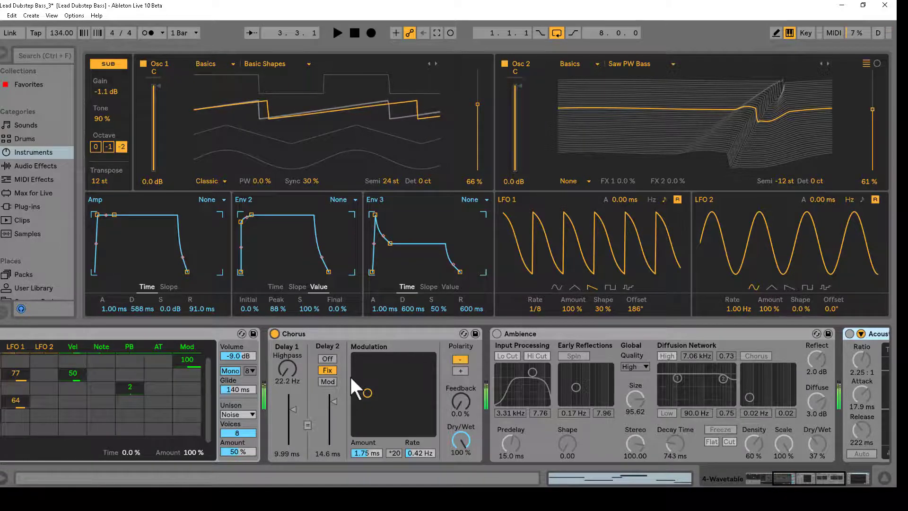
mouse_move(461, 441)
mouse_down()
mouse_move(461, 454)
mouse_move(461, 435)
mouse_up()
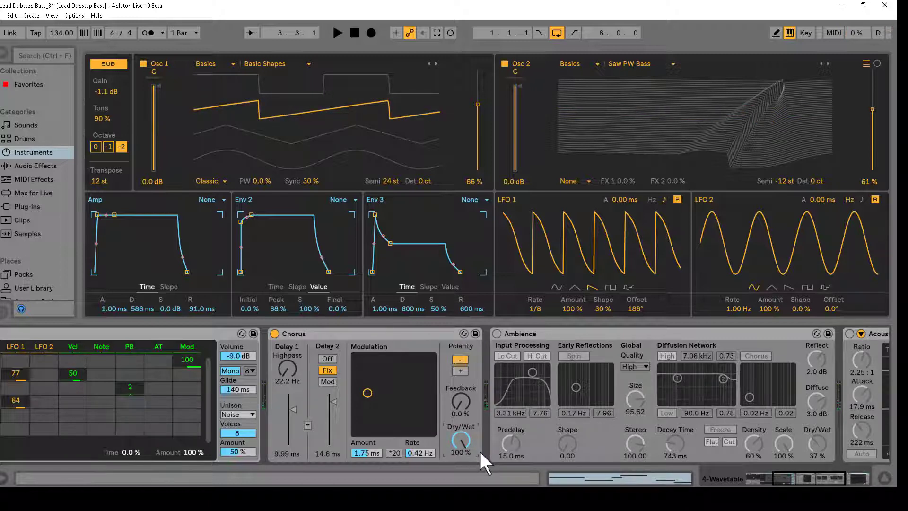
mouse_move(462, 398)
mouse_down()
mouse_move(461, 371)
mouse_move(461, 405)
mouse_up()
drag(788, 481, 832, 480)
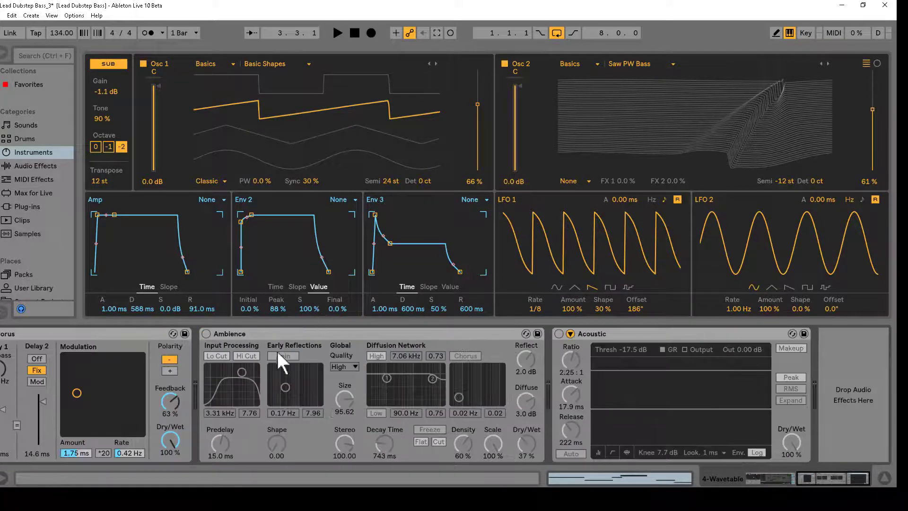
click(206, 333)
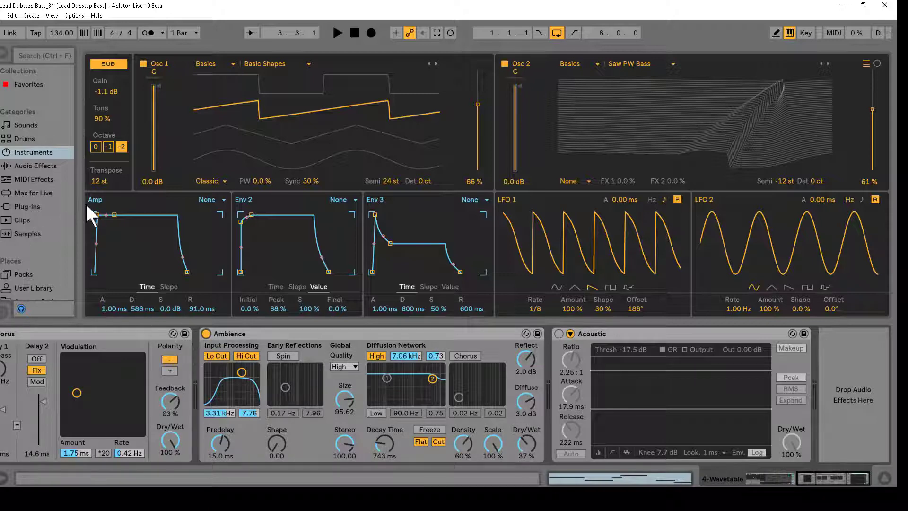
Step: Widen the browser, search the audio effects for "ambi", and expand the Reverb device's Room presets
drag(85, 203, 314, 202)
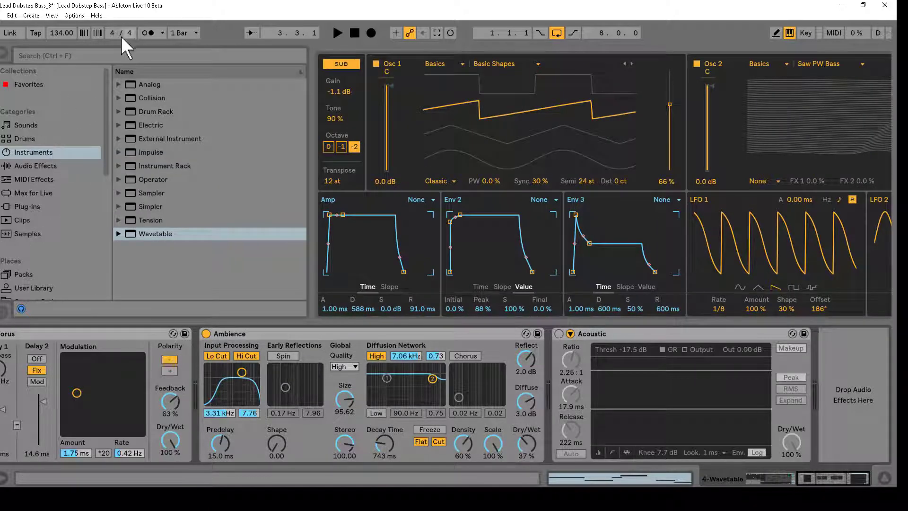
click(116, 55)
text(ambi)
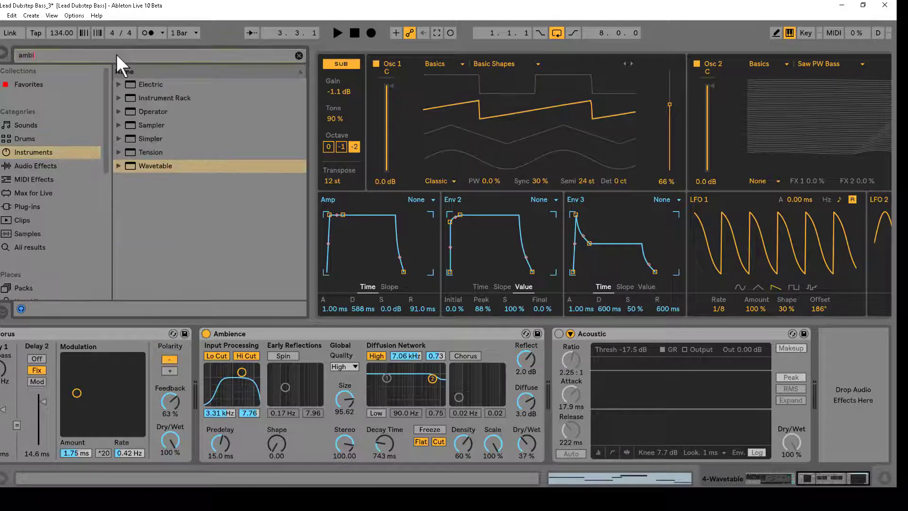
click(33, 165)
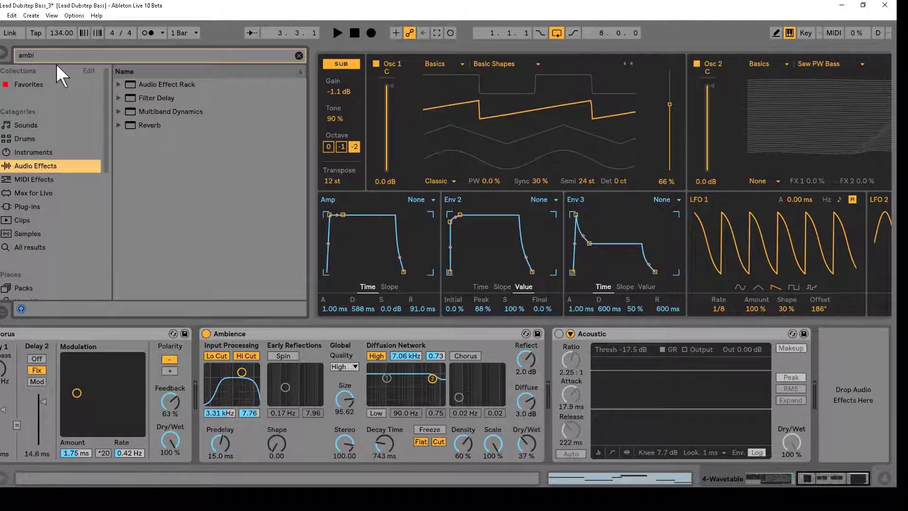
click(120, 125)
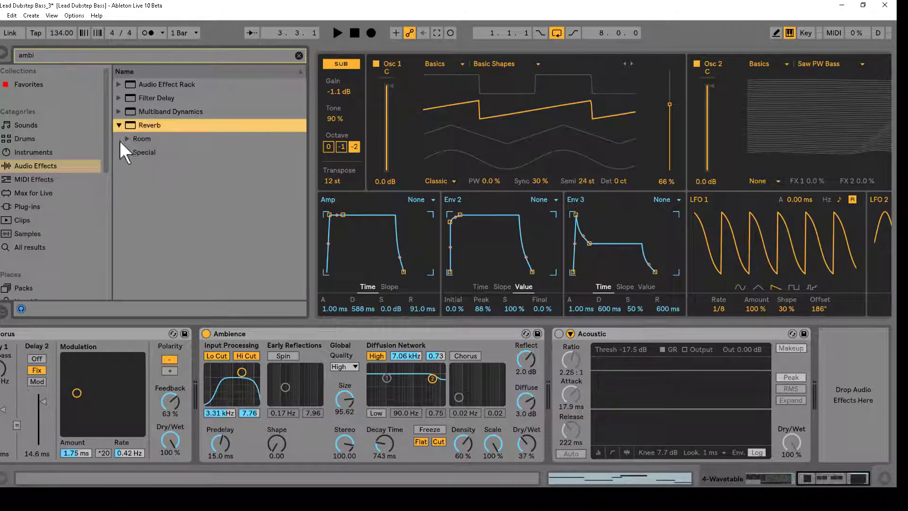
click(126, 139)
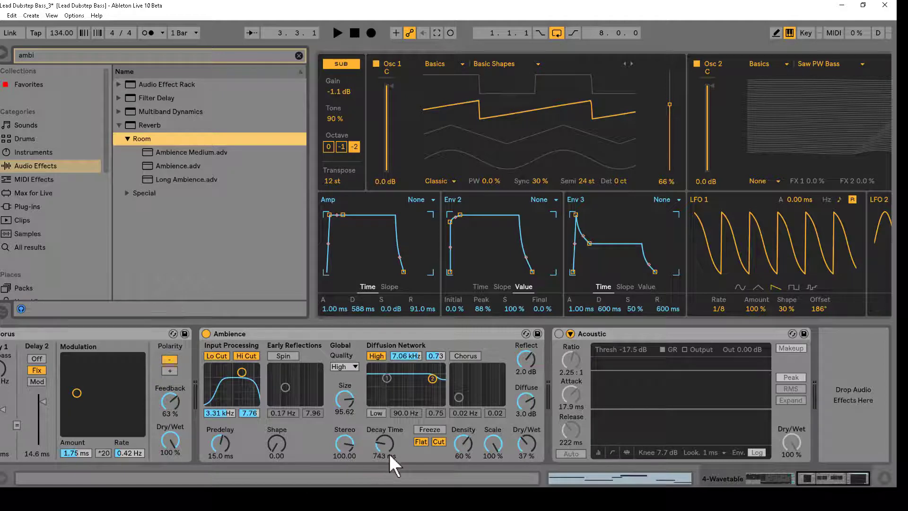
Step: Search the audio effects for "acous" and expand the Compressor's matching presets
click(640, 332)
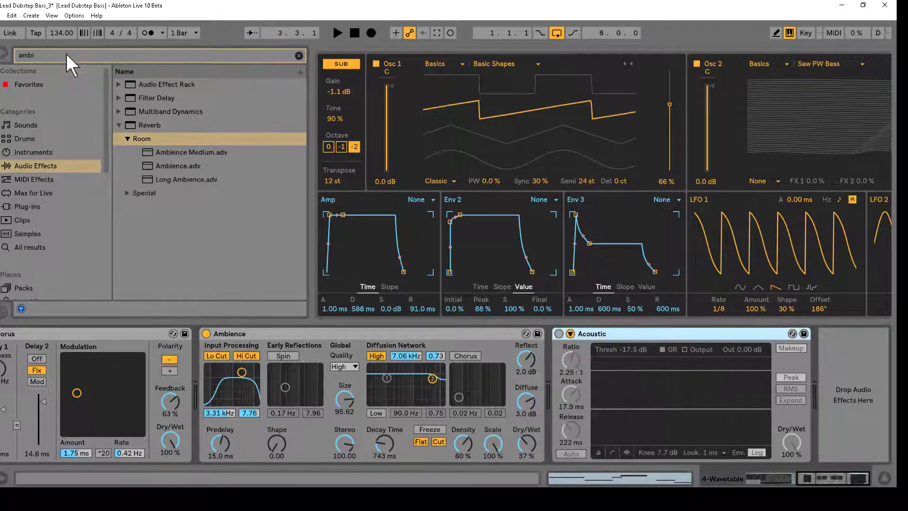
click(66, 54)
key(BackSpace)
key(BackSpace)
key(BackSpace)
key(BackSpace)
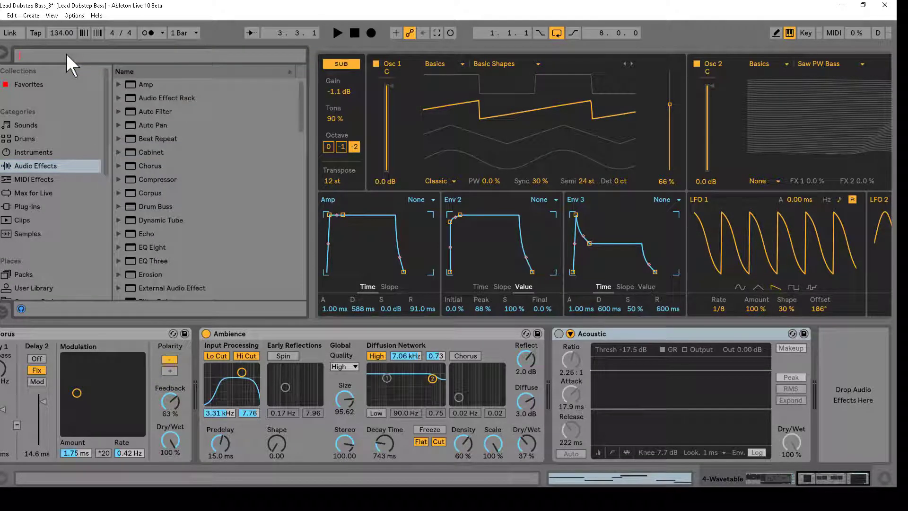
text(acusti)
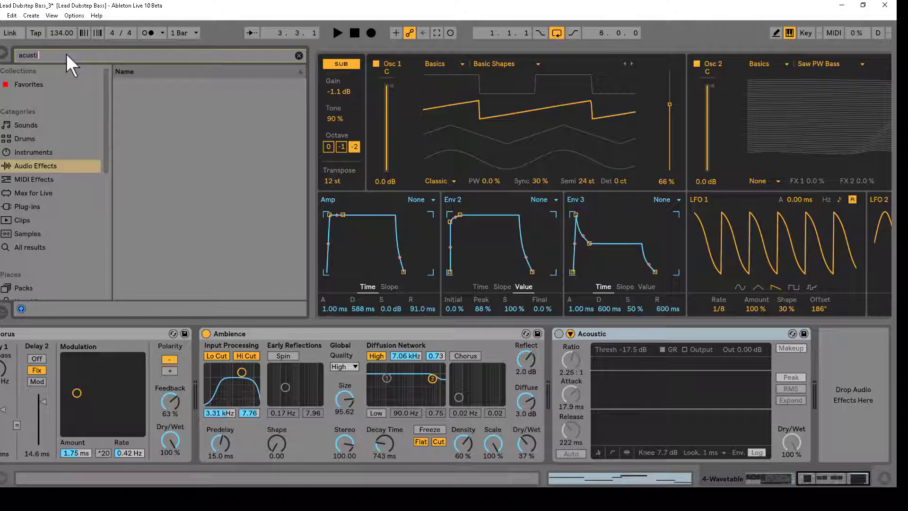
key(BackSpace)
key(BackSpace)
key(BackSpace)
key(BackSpace)
text(ou)
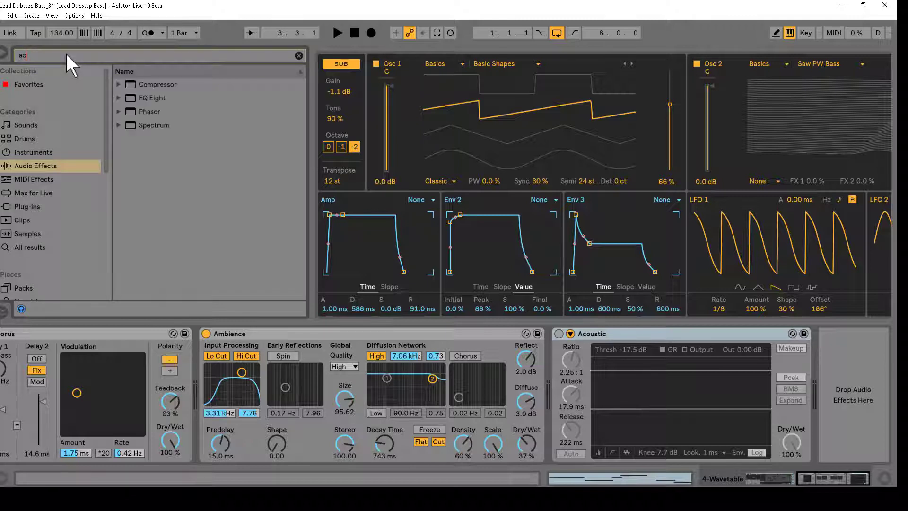
text(s)
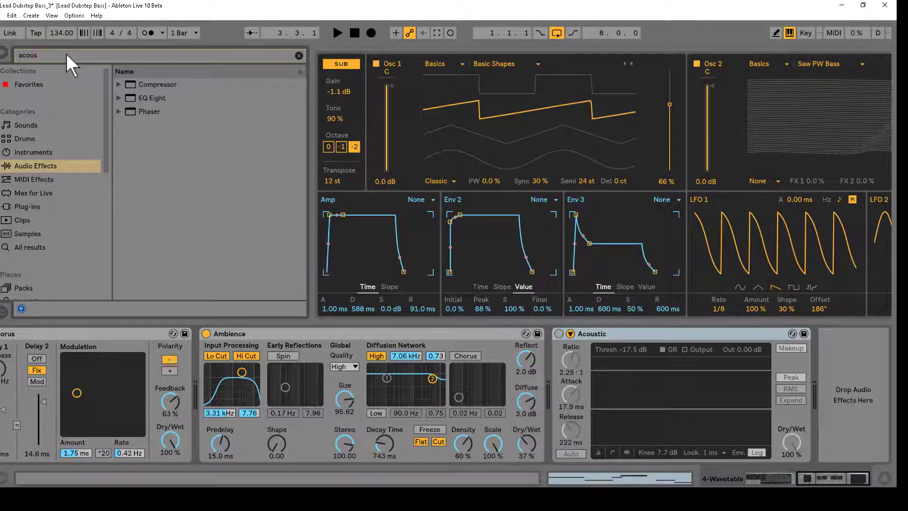
click(118, 86)
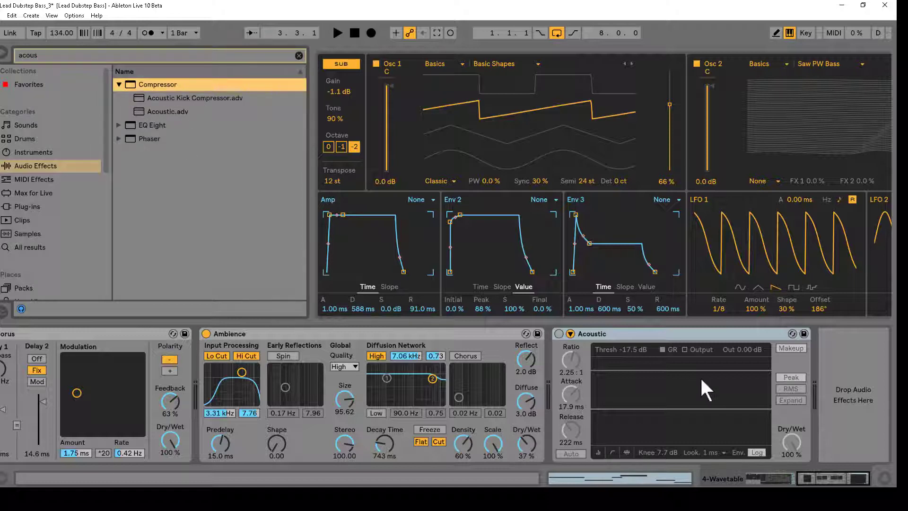
Step: Turn on the Acoustic compressor and audition the bass with it, switching the compressor off and on once between playbacks
click(559, 334)
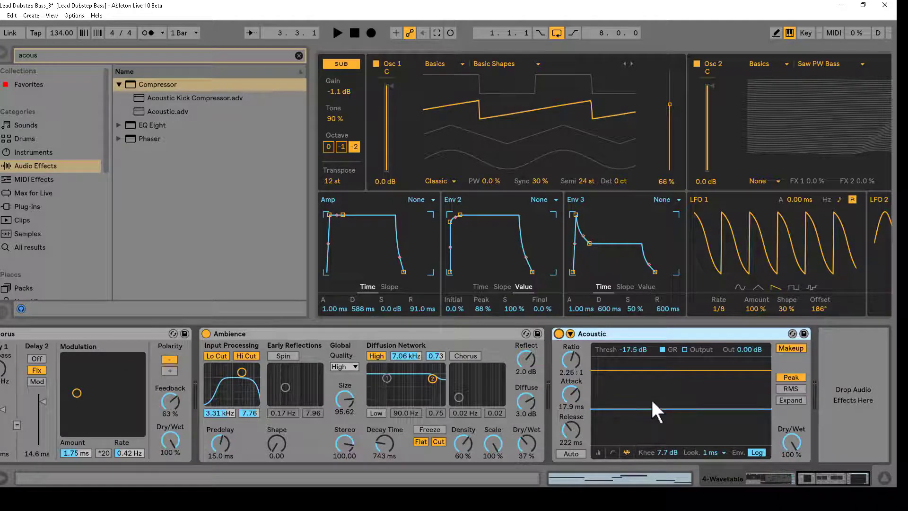
key(space)
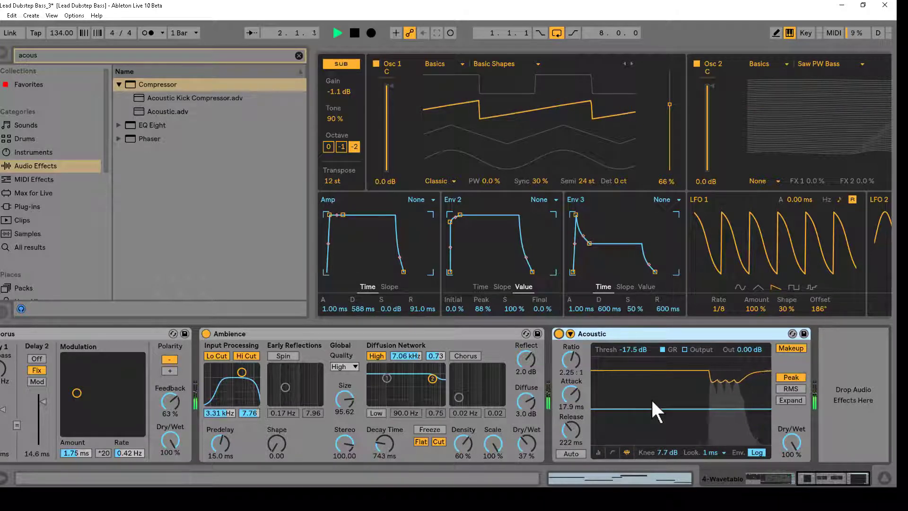
key(space)
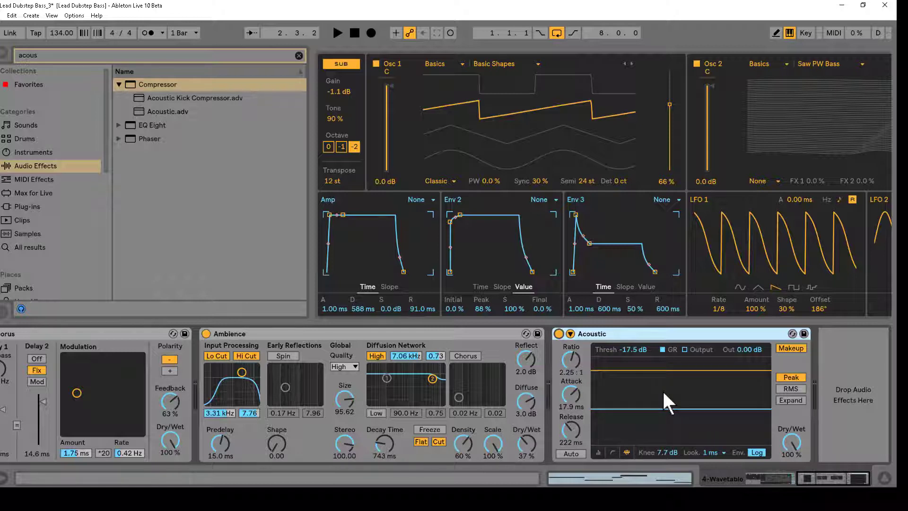
click(558, 333)
click(559, 333)
key(space)
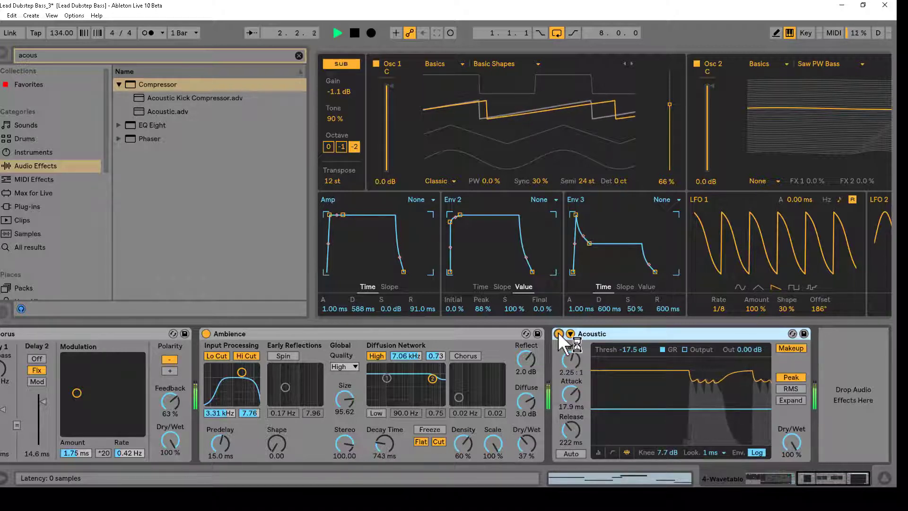
key(space)
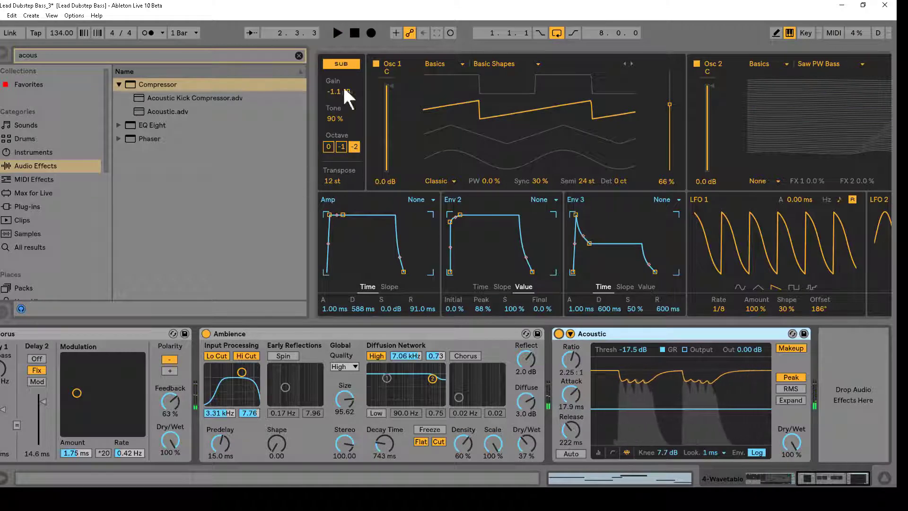
Step: Collapse Wetable's expanded view back to the arrangement, play the loop with the full track, and narrow the browser
drag(833, 482, 511, 472)
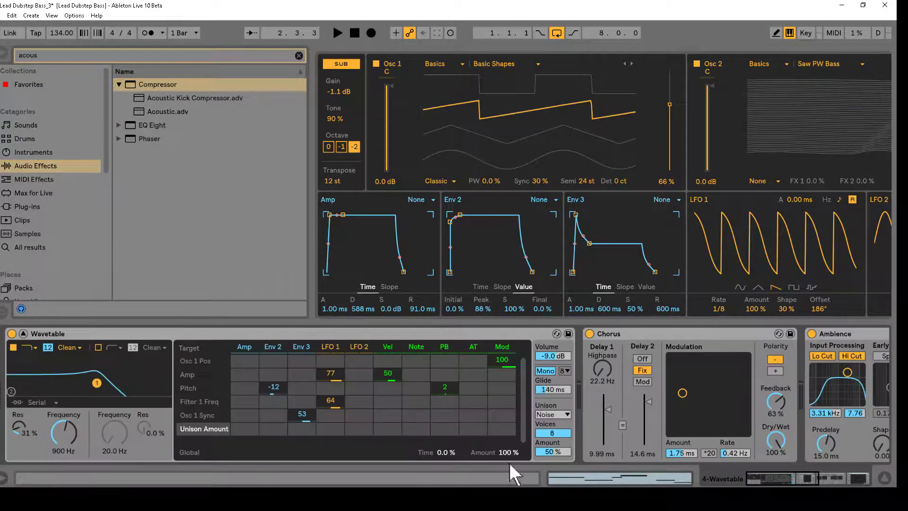
click(23, 331)
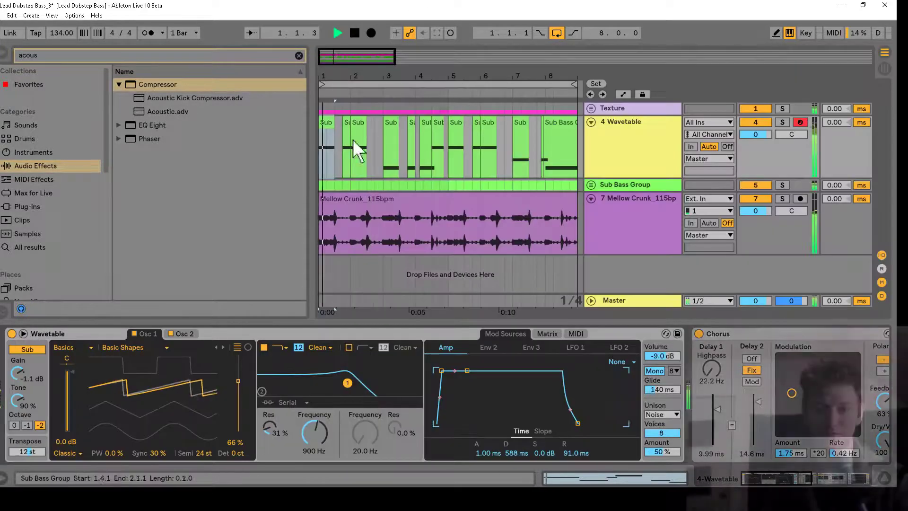
key(space)
drag(308, 103, 118, 117)
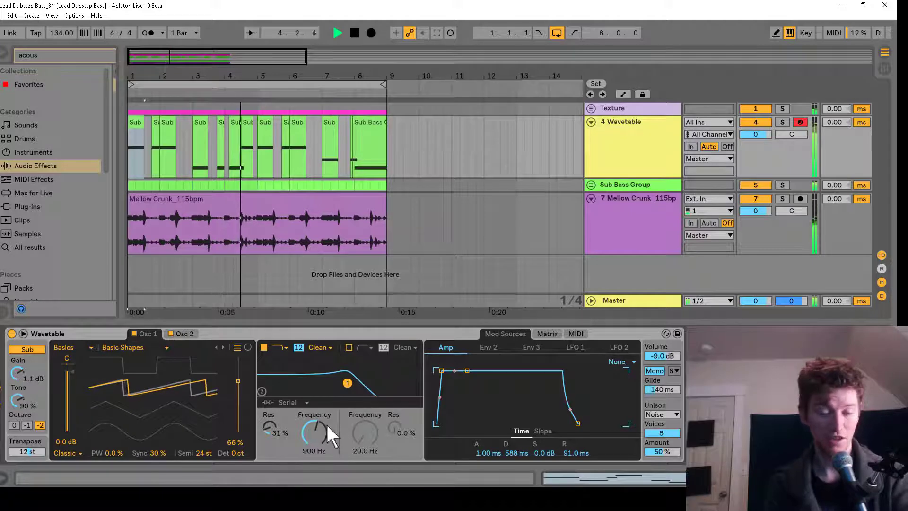
Step: Set Filter 1's Frequency to 1.05 kHz and its circuit type to PRD during playback, and stop playback
mouse_move(317, 432)
mouse_down()
mouse_move(316, 473)
mouse_move(317, 381)
mouse_move(317, 473)
mouse_move(317, 444)
mouse_up()
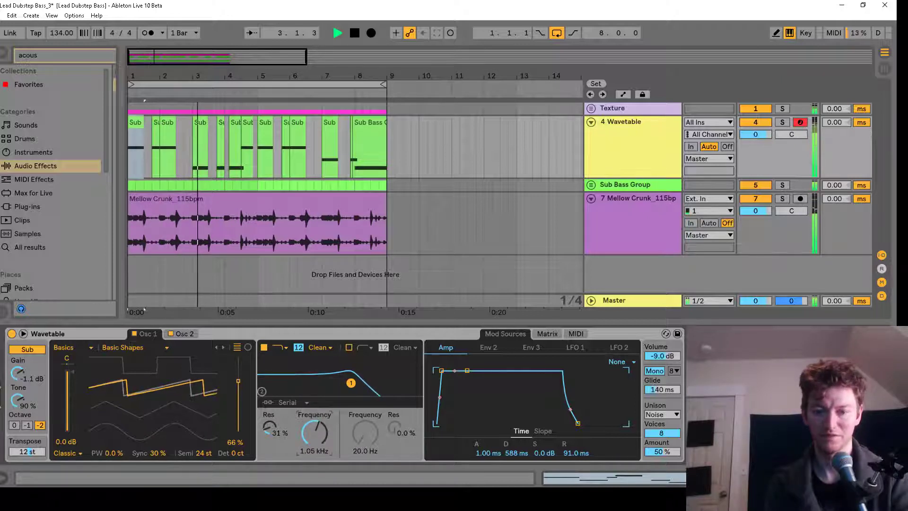
click(319, 347)
click(322, 387)
key(space)
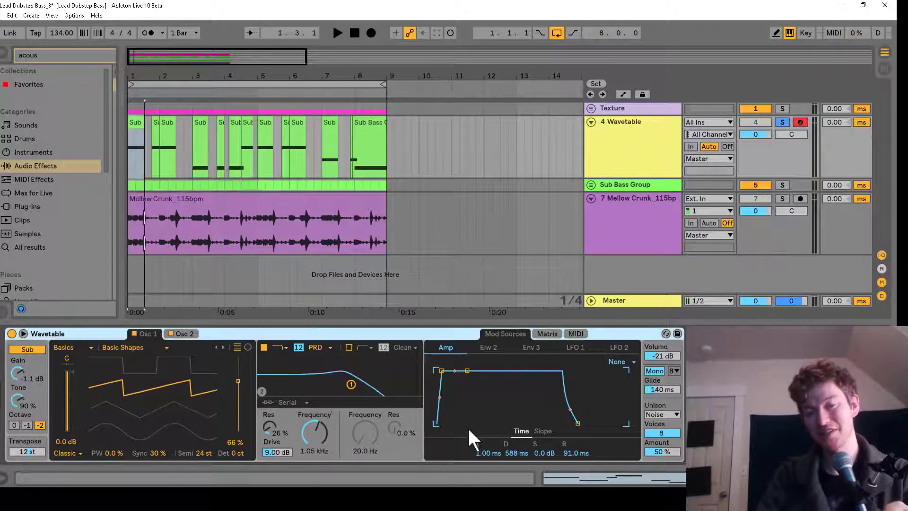